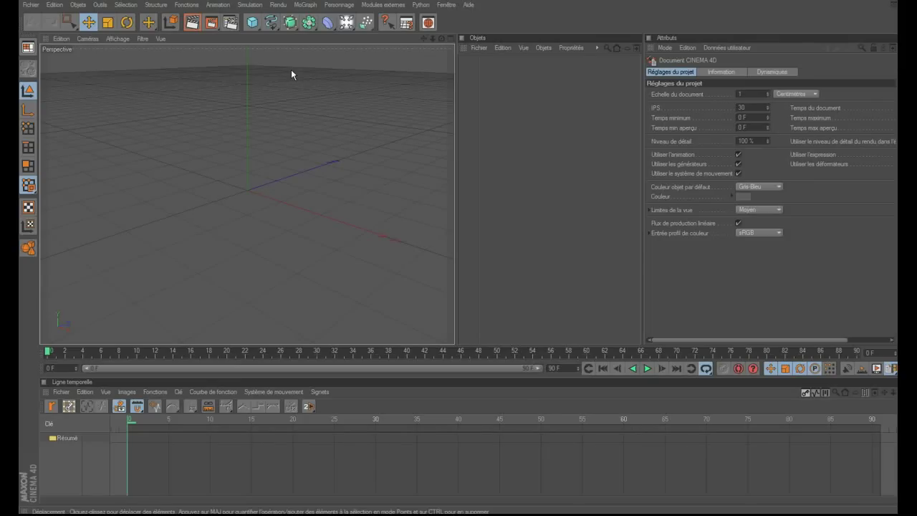
Step: Add a tube primitive and enable bevelled edges with 3 segments
left_click(253, 23)
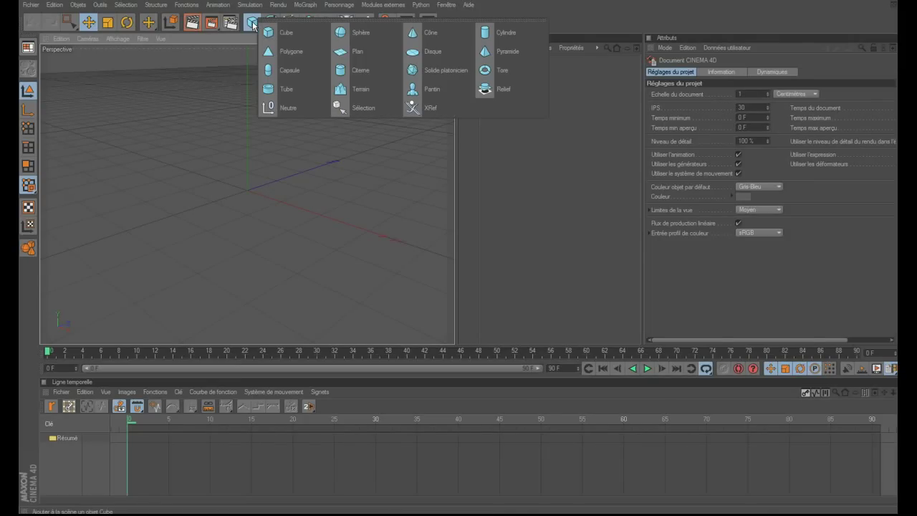
left_click(304, 89)
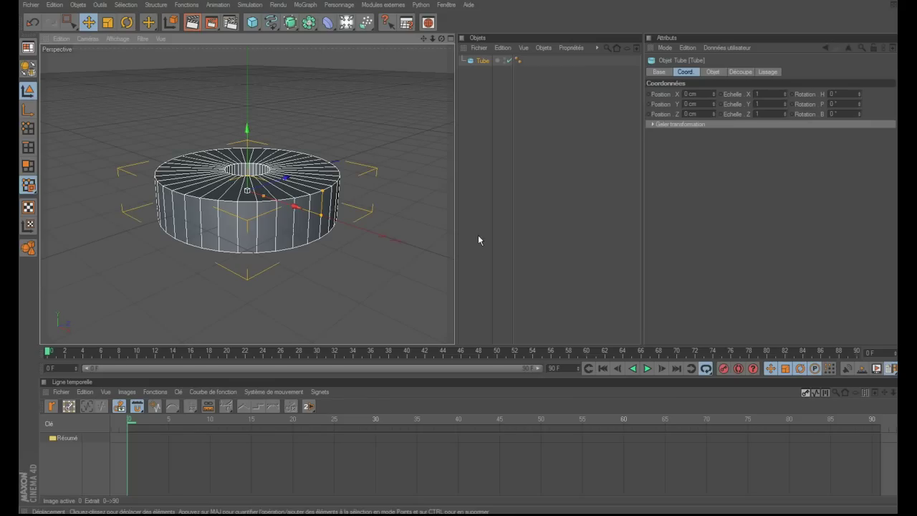
left_click(714, 72)
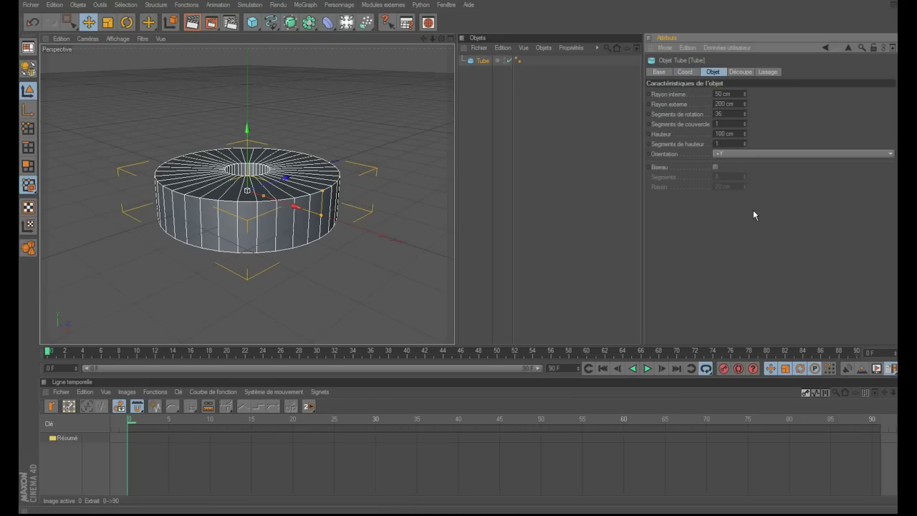
left_click(716, 166)
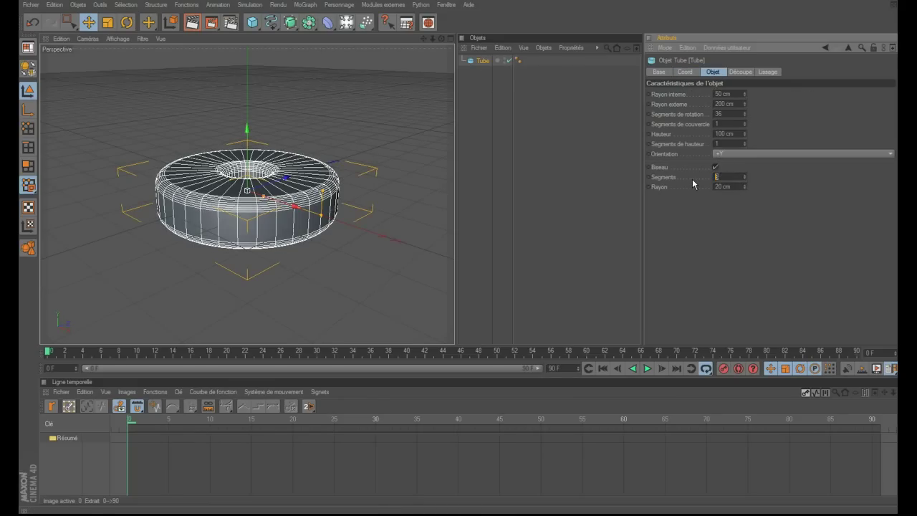
type("3")
key("Return")
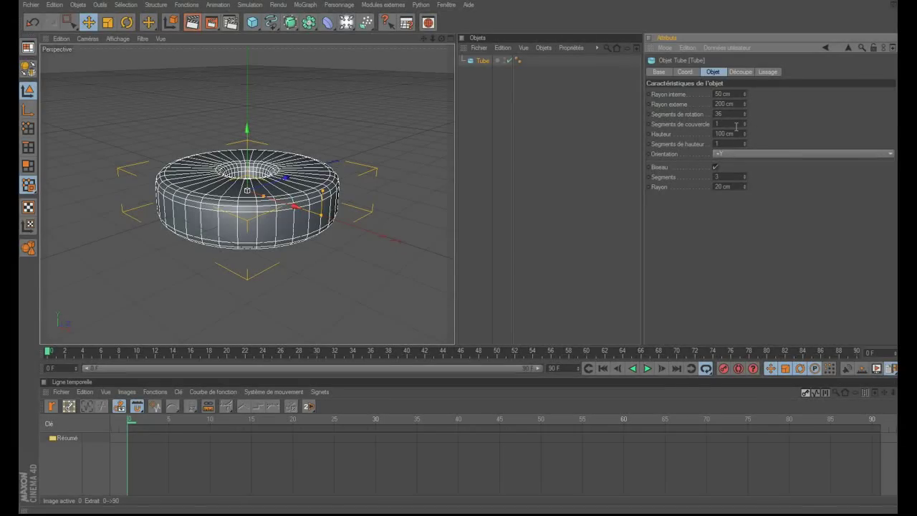
Step: Give the tube 5 cap and 5 height segments, 130 cm inner radius and 150 cm height
type("5")
key("Return")
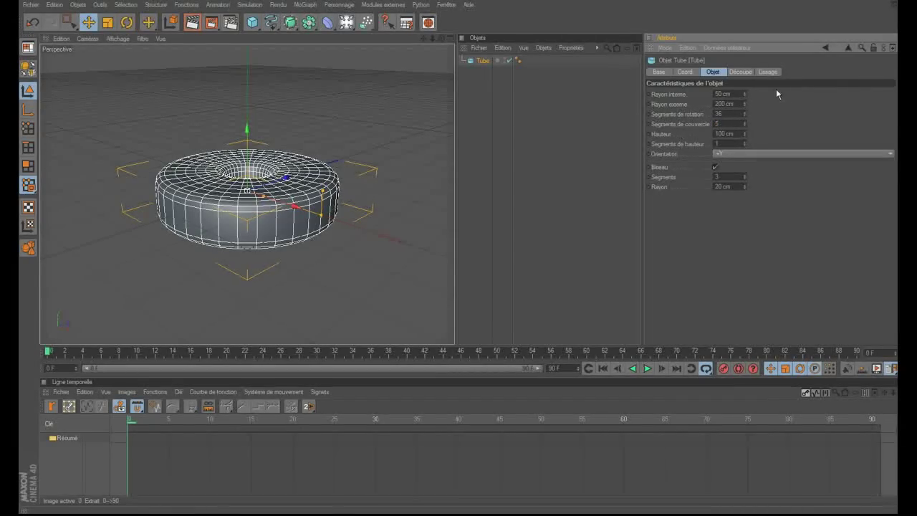
type("5")
key("Return")
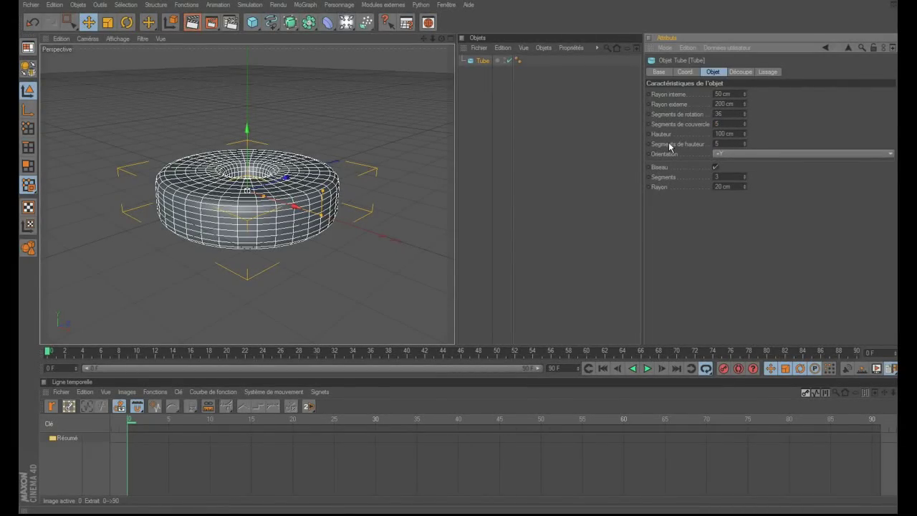
left_click(738, 94)
type("130")
key("Return")
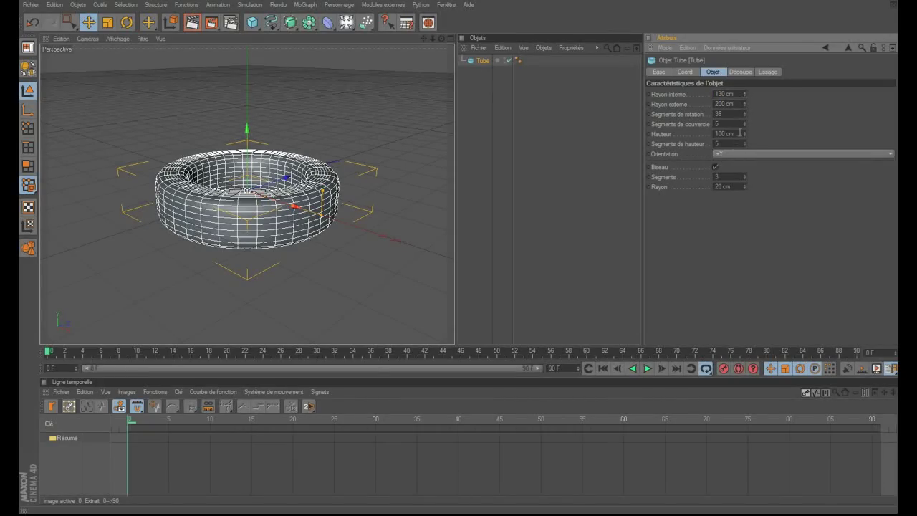
left_click_drag(744, 134, 744, 127)
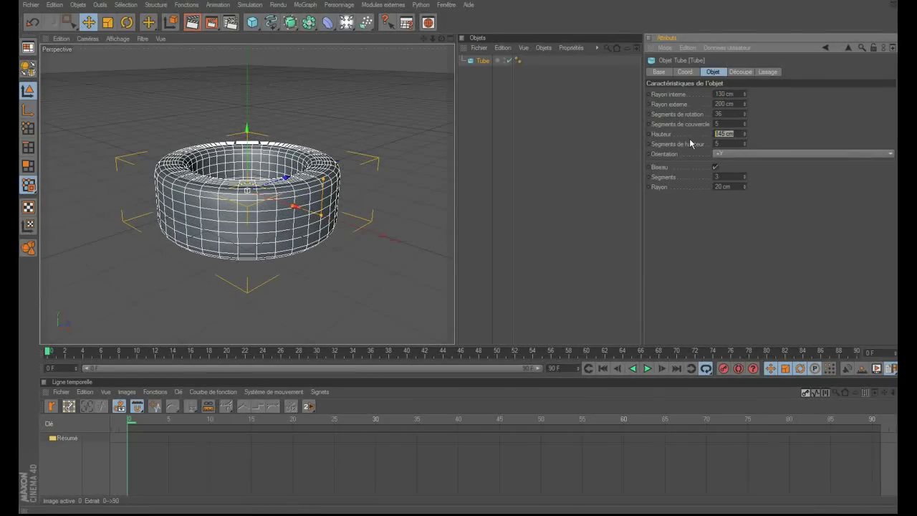
key("Return")
Step: Make the tube editable with C and test a rectangle selection of its lower-half polygons
left_click(450, 38)
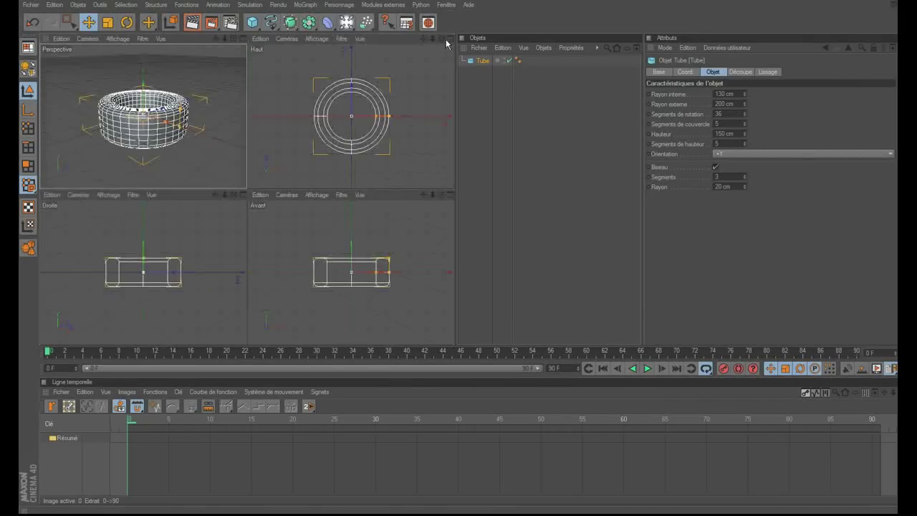
key("c")
left_click(28, 128)
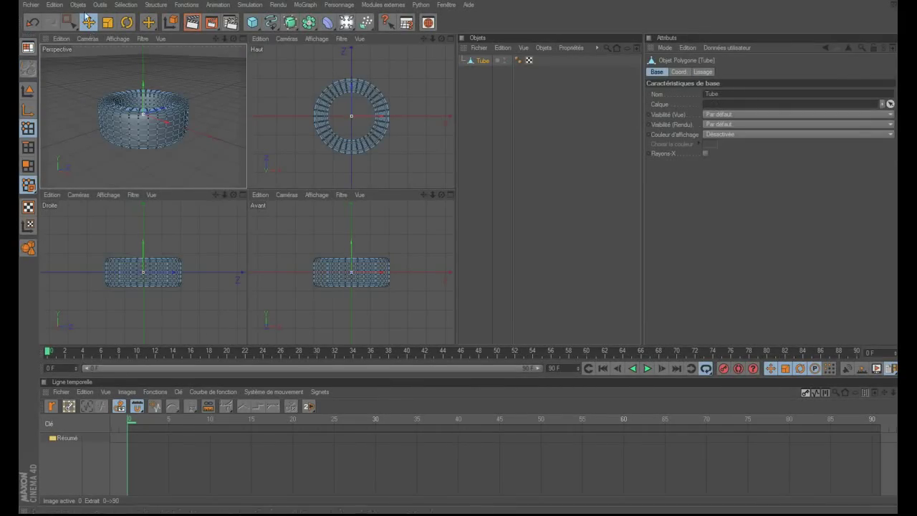
left_click(69, 22)
left_click_drag(206, 308, 84, 275)
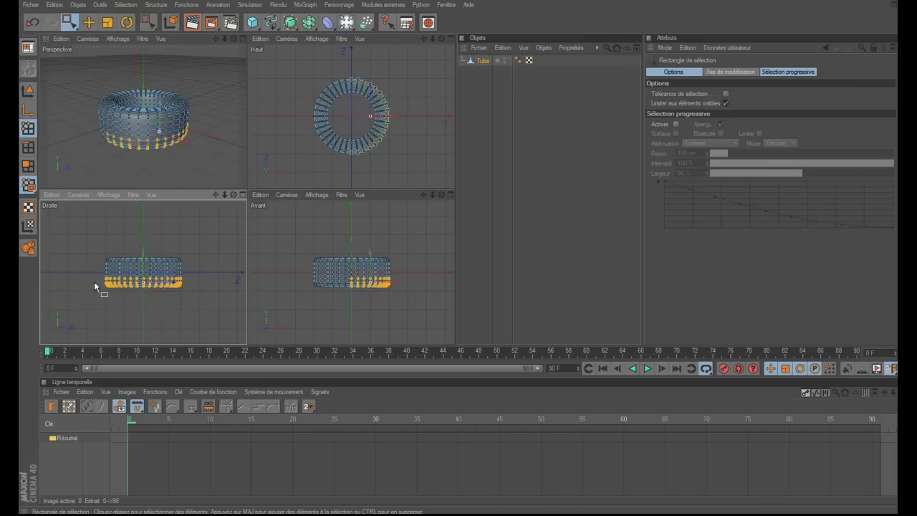
left_click(195, 293)
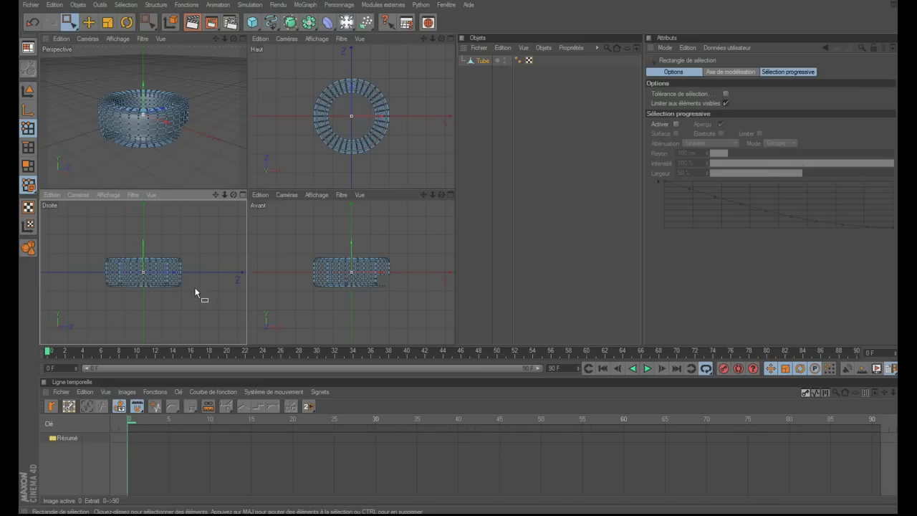
key("ctrl+z")
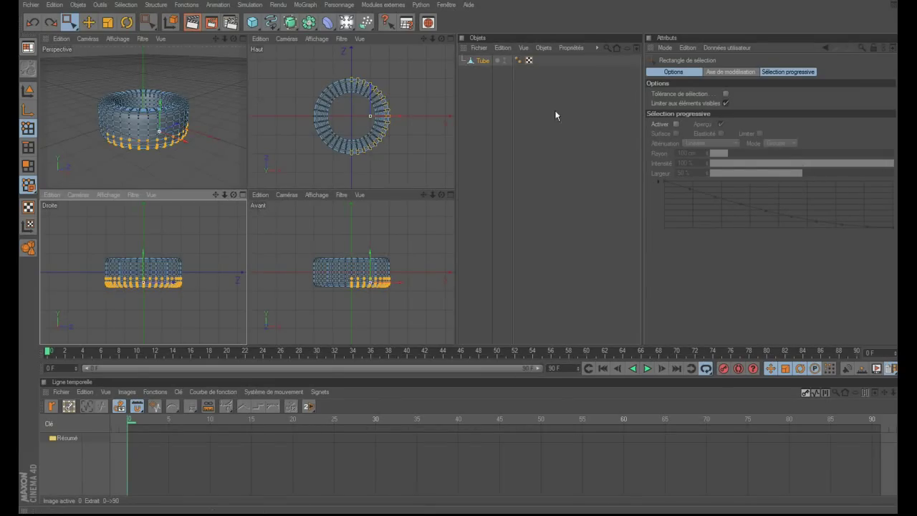
Step: Allow selecting hidden polygons, reselect and clear the lower half, then maximize the Perspective view
left_click(728, 103)
left_click_drag(212, 317, 76, 276)
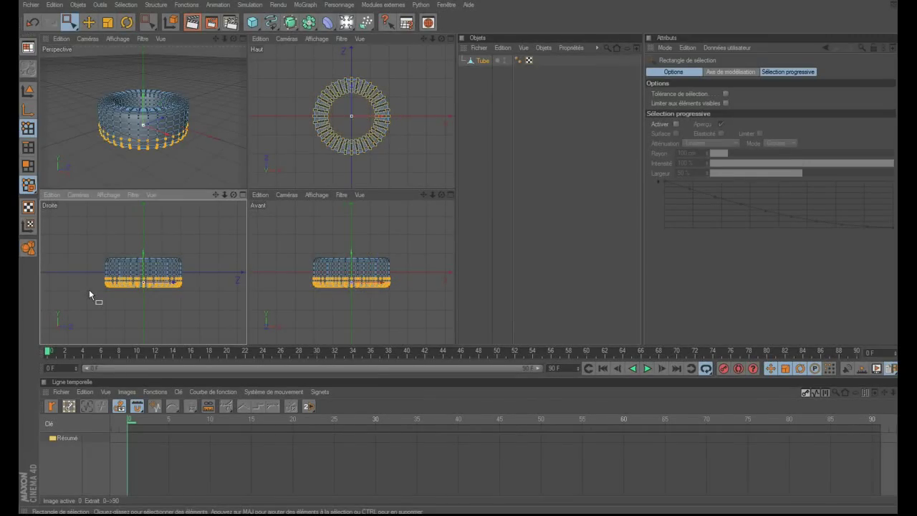
left_click(90, 291)
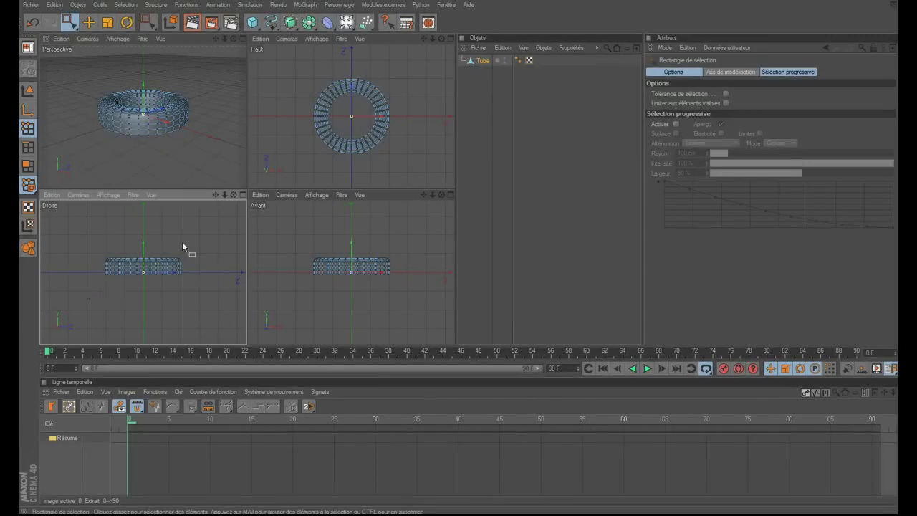
left_click(242, 39)
left_click_drag(440, 38, 414, 43)
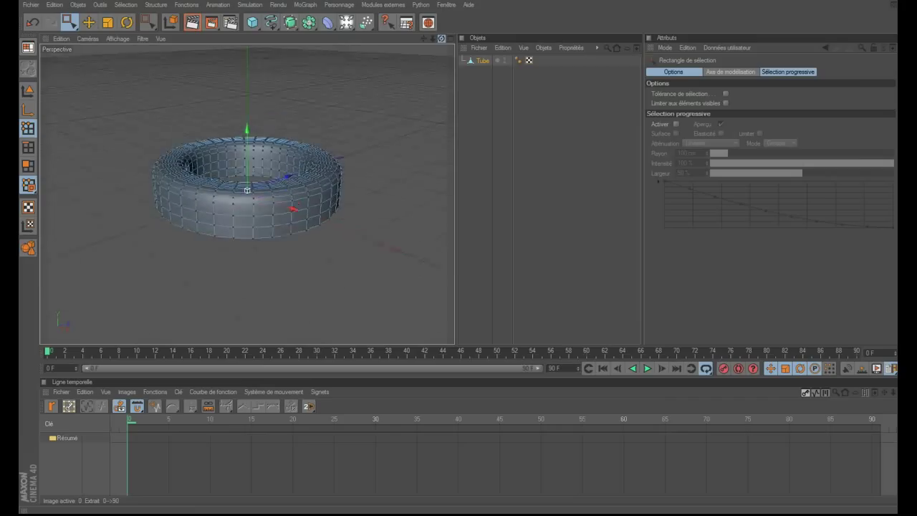
scroll(420, 45, "up", 3)
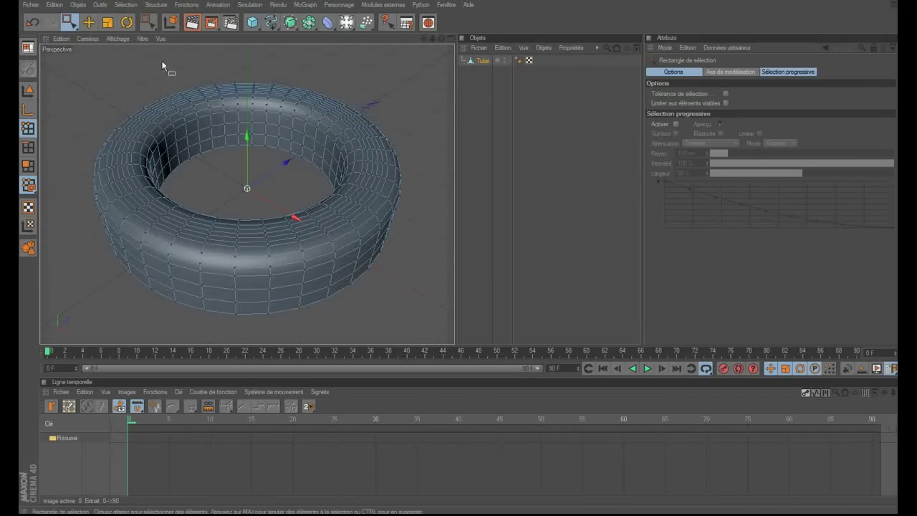
Step: Loop-select the inner rim points, nudge them slightly with Move, and reselect the Tube
left_click(126, 5)
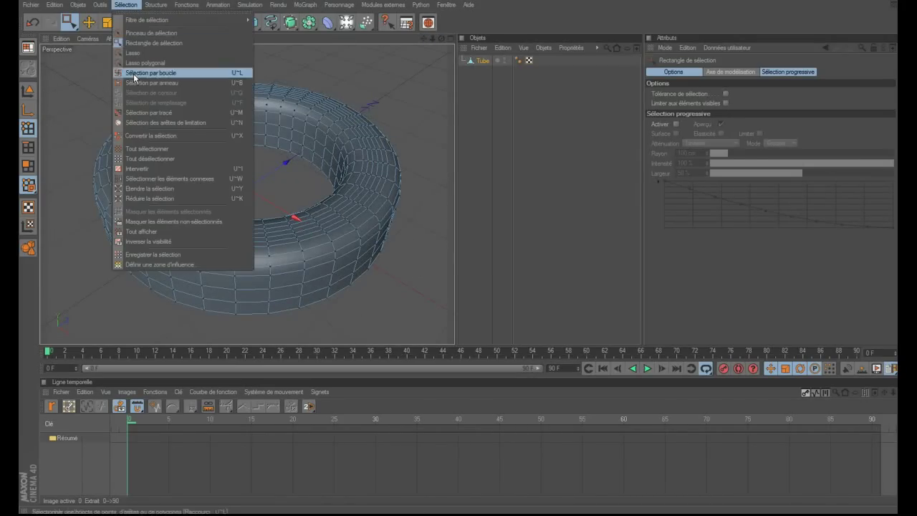
left_click(146, 72)
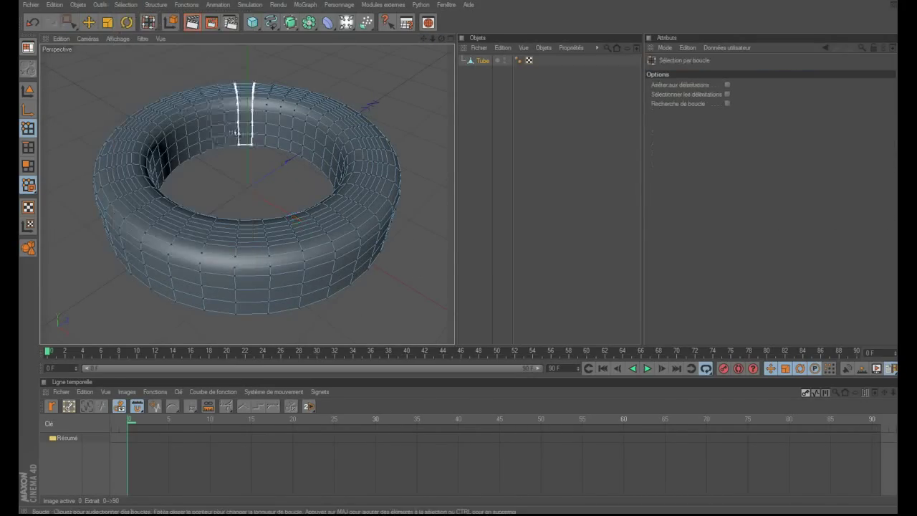
left_click(241, 146)
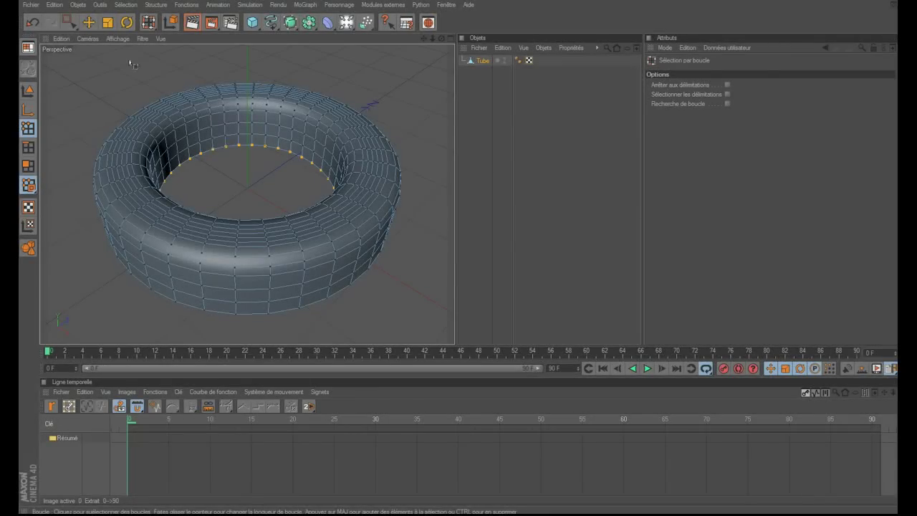
key("e")
left_click_drag(242, 118, 247, 178)
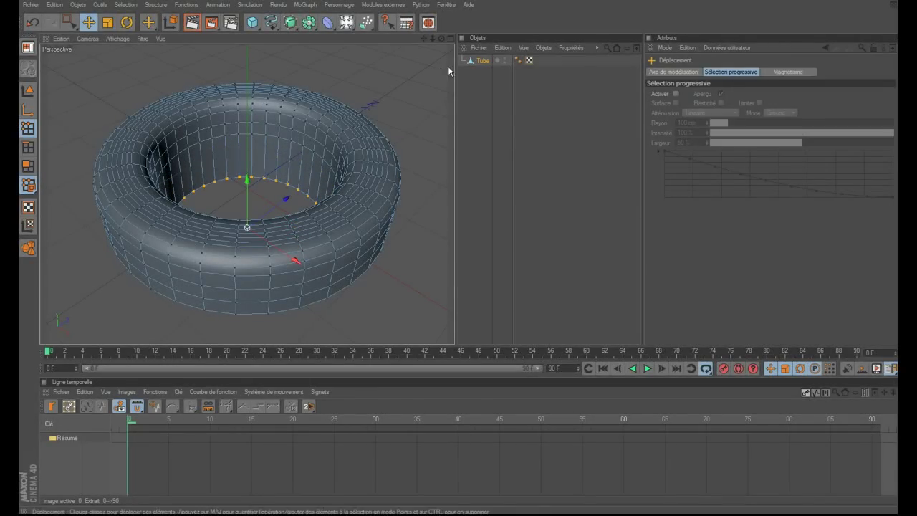
left_click(478, 60)
Step: Add a Cloth tag to the tube and set its gravity to 10 and global drag to 20 %
left_click(543, 47)
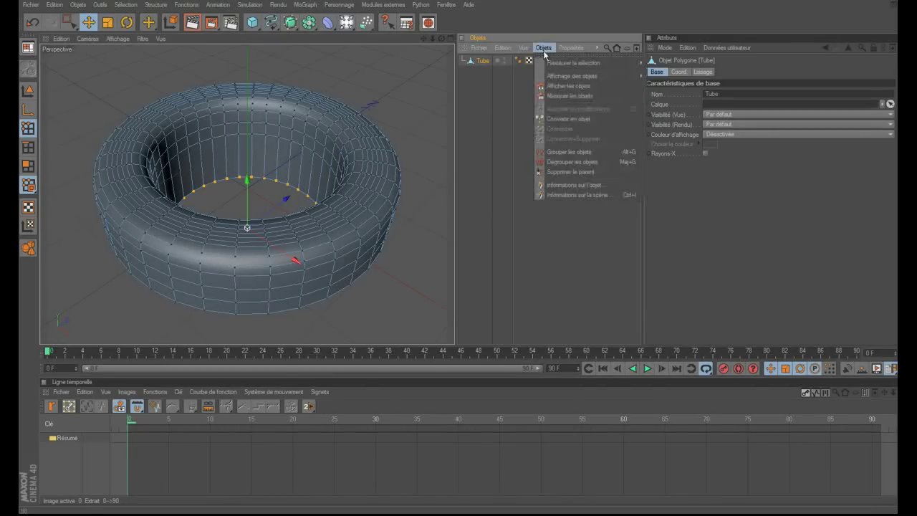
mouse_move(589, 162)
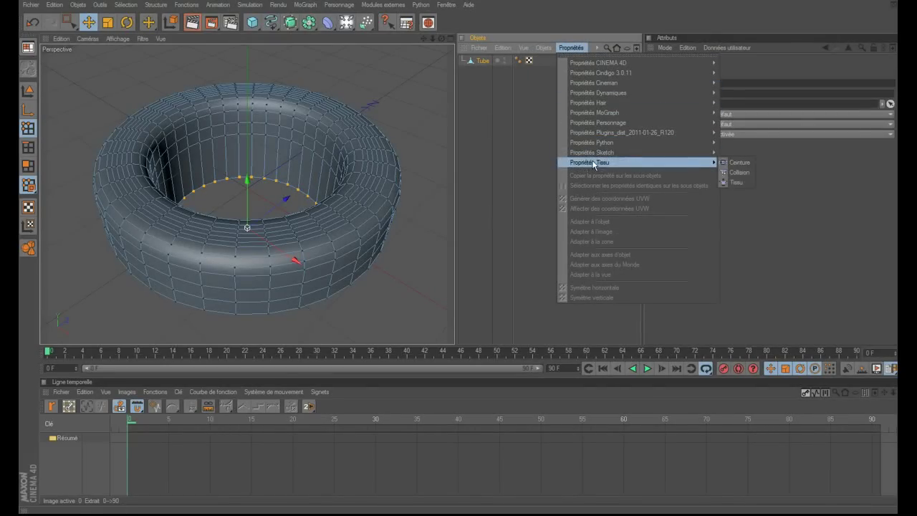
left_click(738, 182)
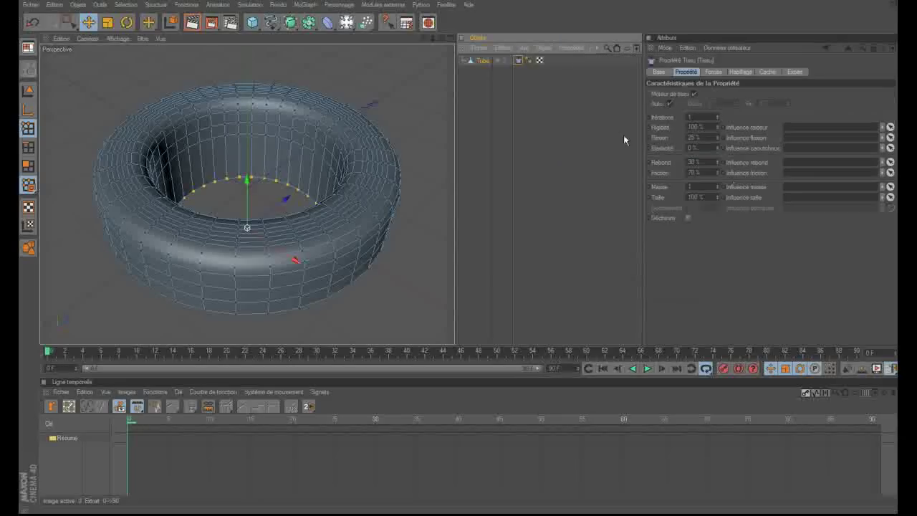
left_click(740, 72)
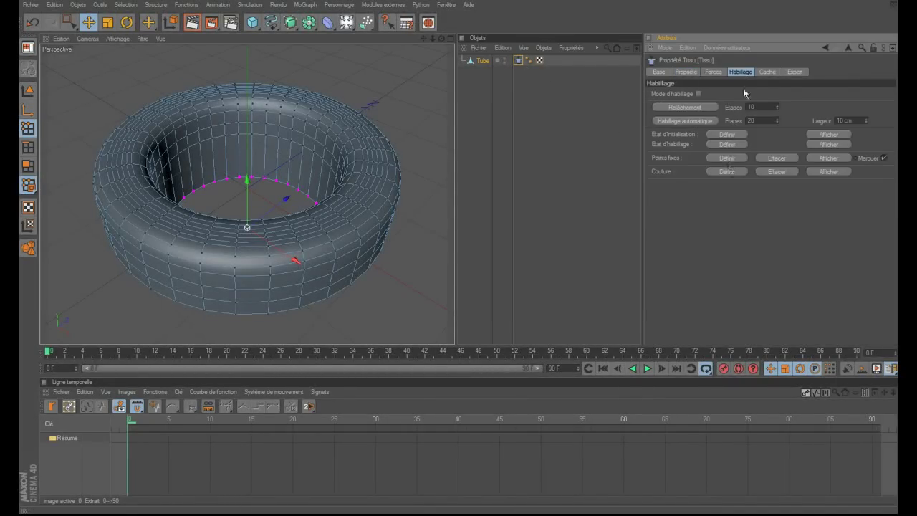
left_click(713, 72)
double_click(739, 94)
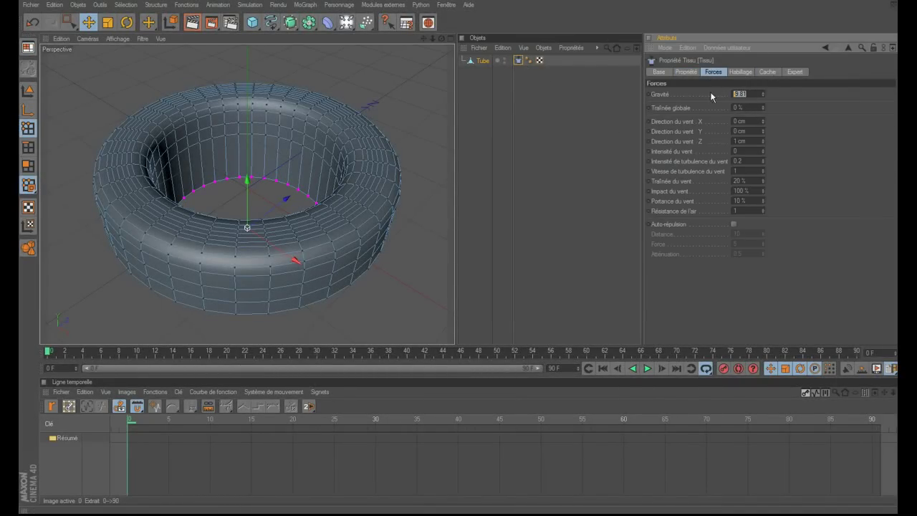
type("10")
double_click(758, 107)
type("20")
key("Return")
left_click_drag(420, 37, 379, 39)
Step: Add a Rotation force raised to about Y 298 cm with its pitch set to -90°
left_click(364, 23)
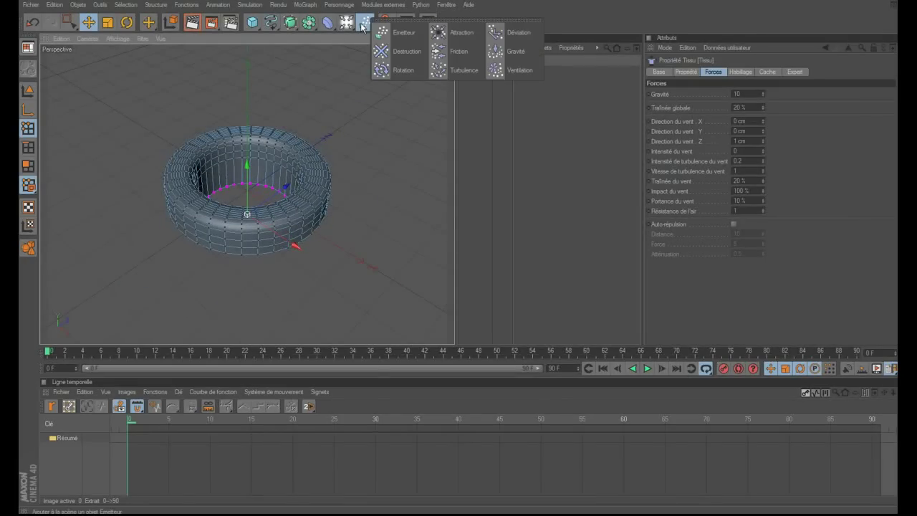
left_click(394, 70)
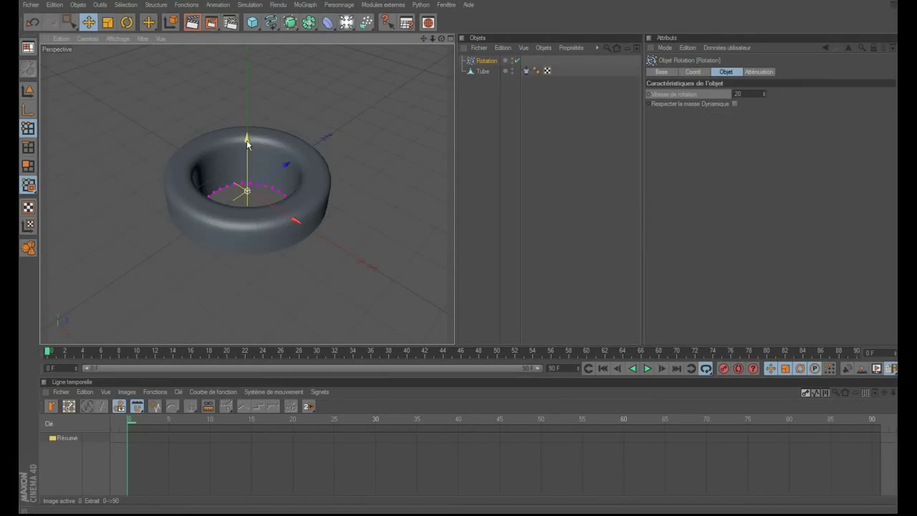
left_click_drag(246, 93, 246, 50)
left_click(692, 72)
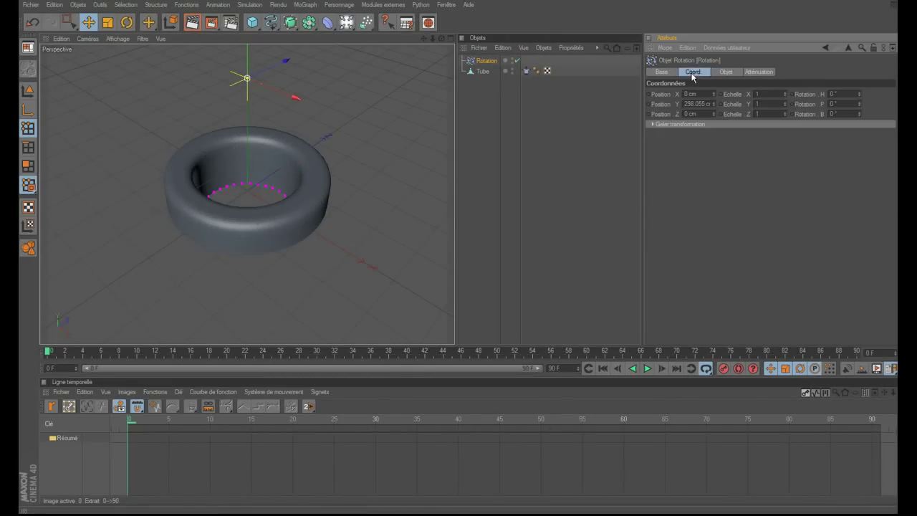
left_click_drag(860, 105, 783, 103)
type("-90")
key("Return")
Step: Add the Rotation force to the cloth tag's Expert Include list
left_click(526, 71)
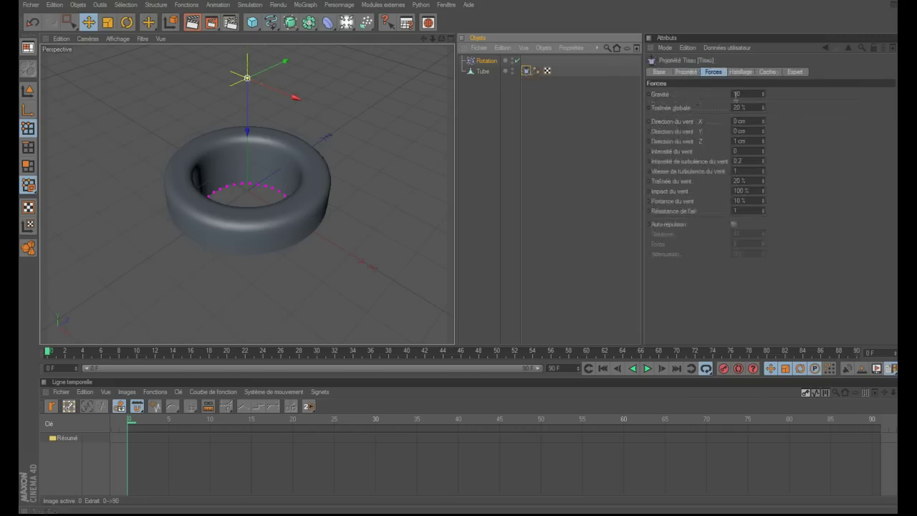
left_click(769, 74)
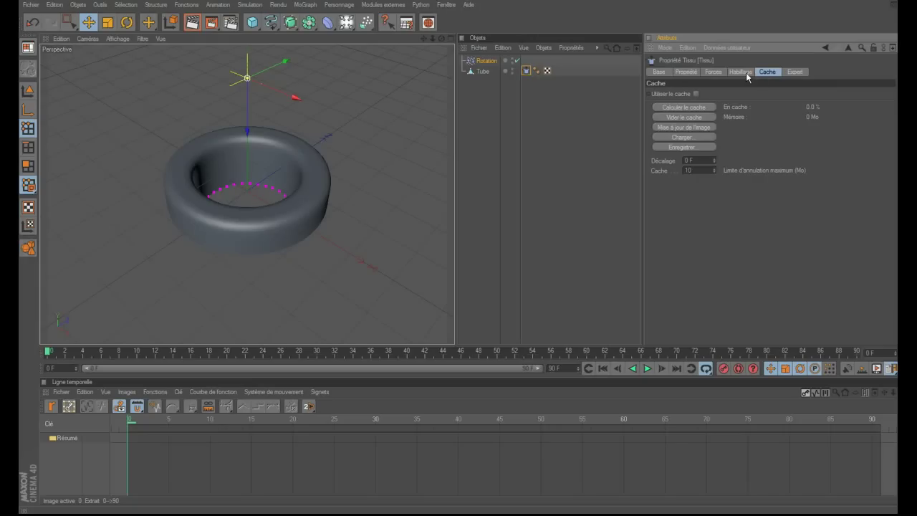
left_click(794, 72)
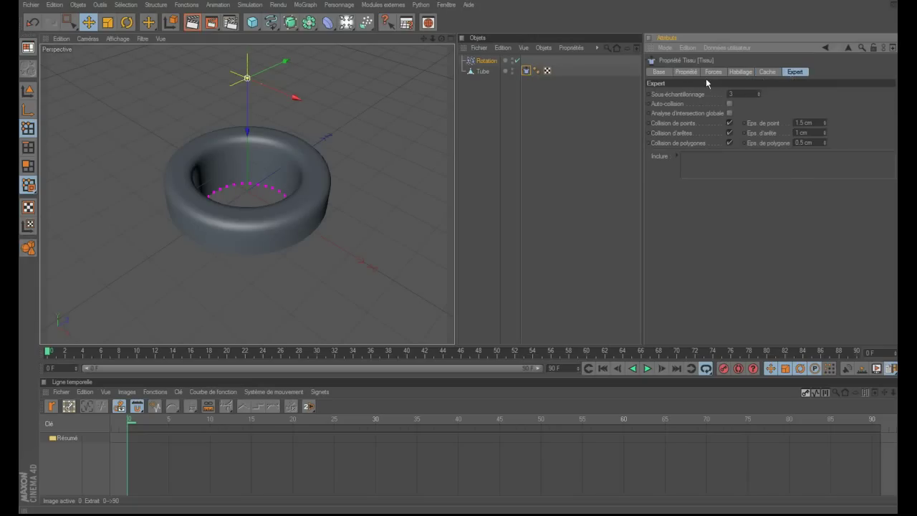
left_click_drag(495, 65, 705, 214)
left_click_drag(717, 164, 717, 166)
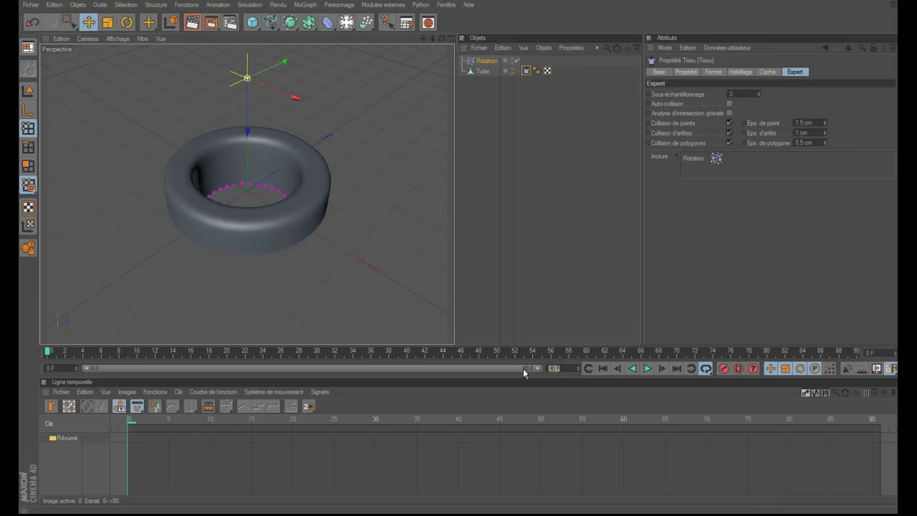
Step: Set the end frame to 500 and play the simulation to watch the tube twist and flare
type("500")
key("Return")
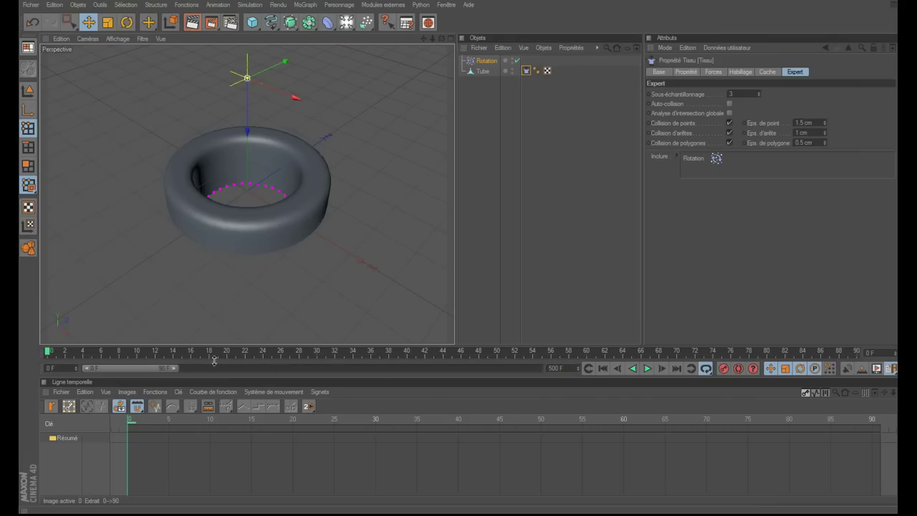
mouse_move(178, 369)
left_mouse_down()
mouse_move(418, 385)
mouse_move(447, 369)
left_mouse_up()
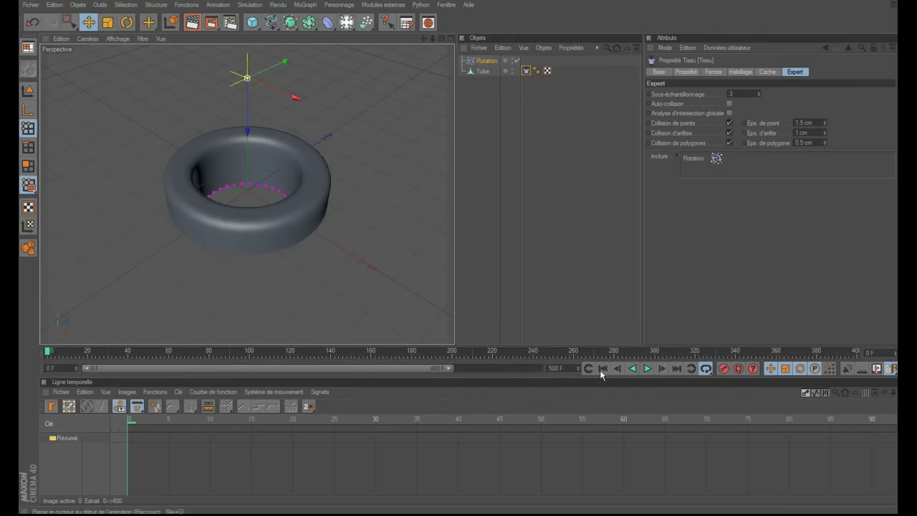
left_click(644, 371)
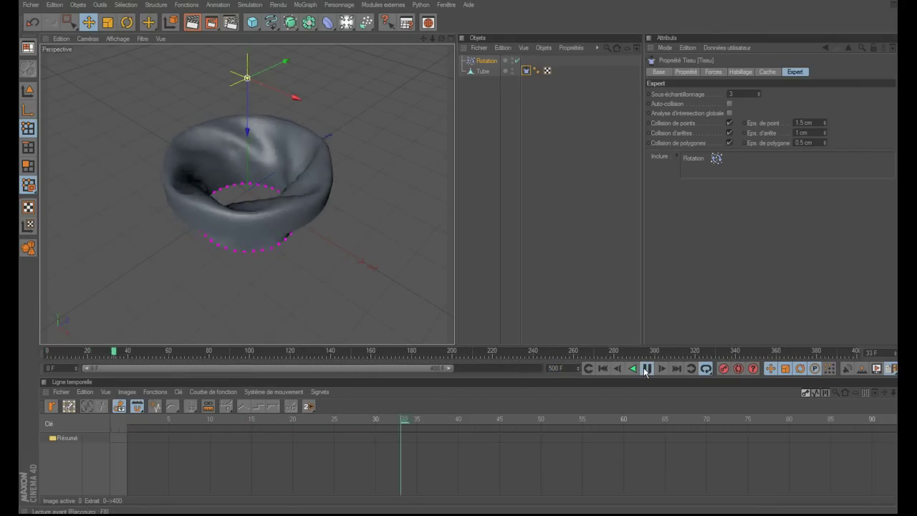
left_click(645, 369)
left_click_drag(442, 40, 447, 46)
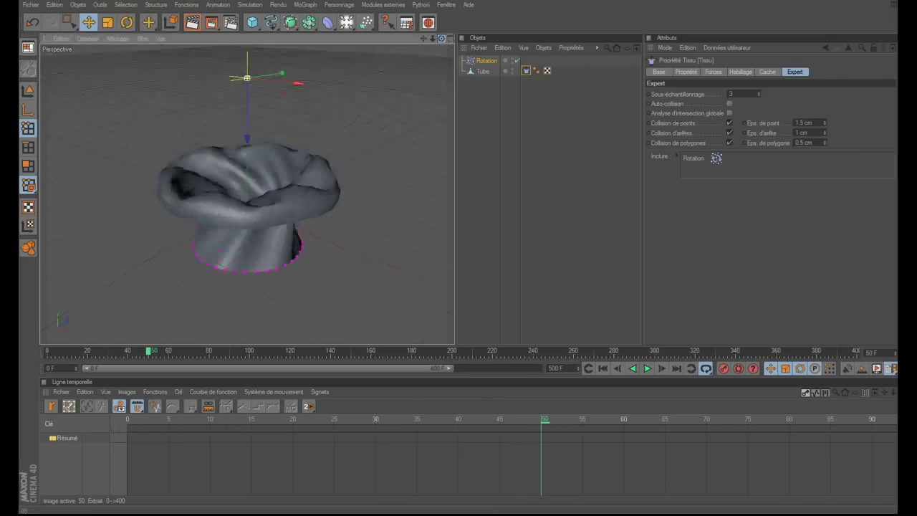
left_click(602, 369)
left_click(647, 368)
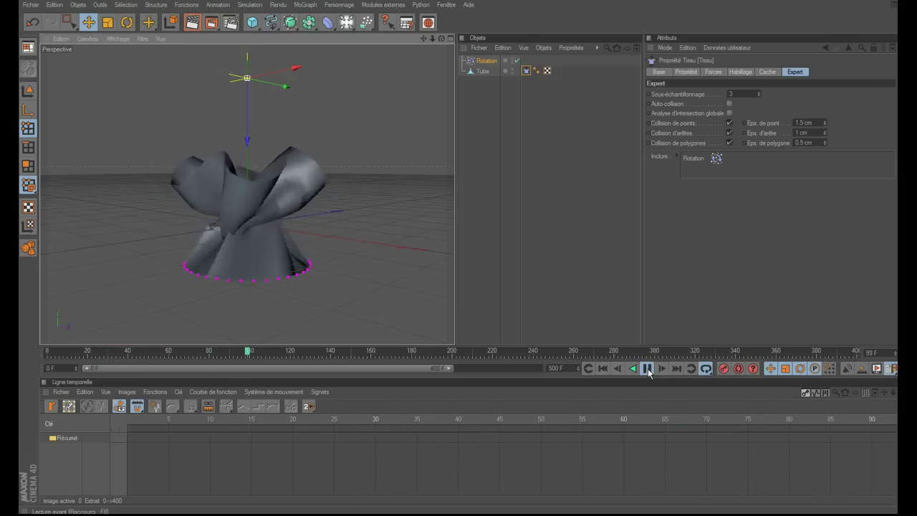
left_click(648, 370)
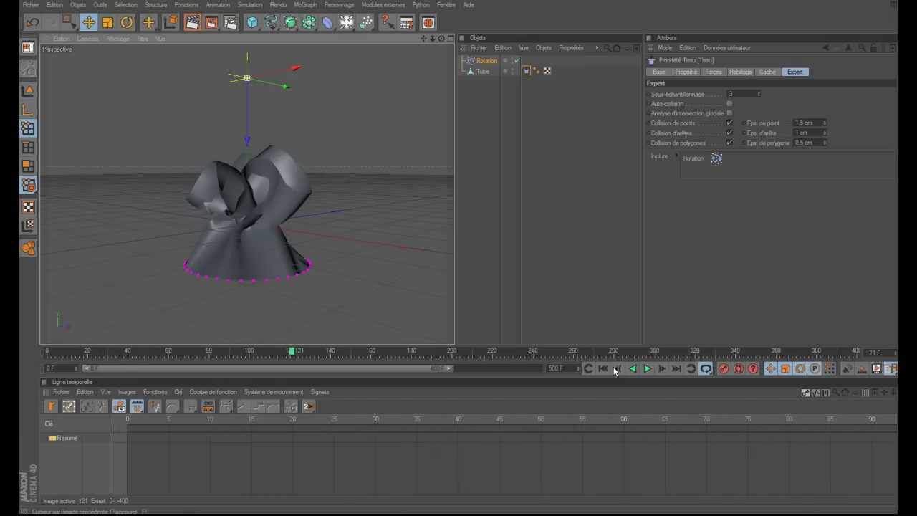
left_click(602, 369)
left_click(647, 368)
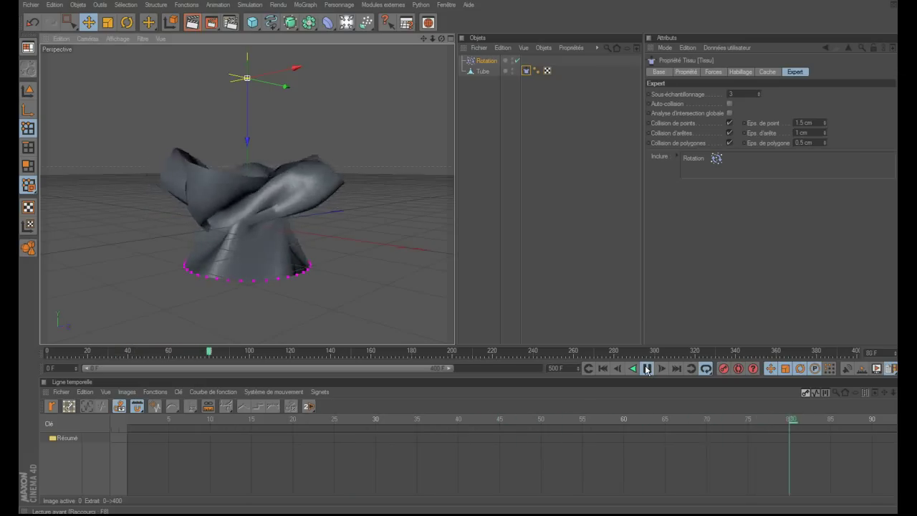
left_click(647, 370)
Step: At frame 100, keyframe the cloth tag's Gravité value
left_click(552, 301)
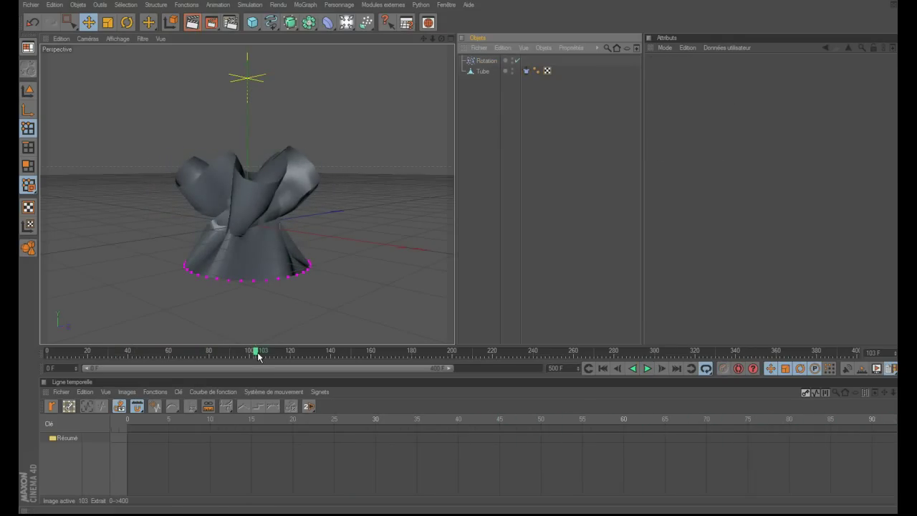
left_click(251, 351)
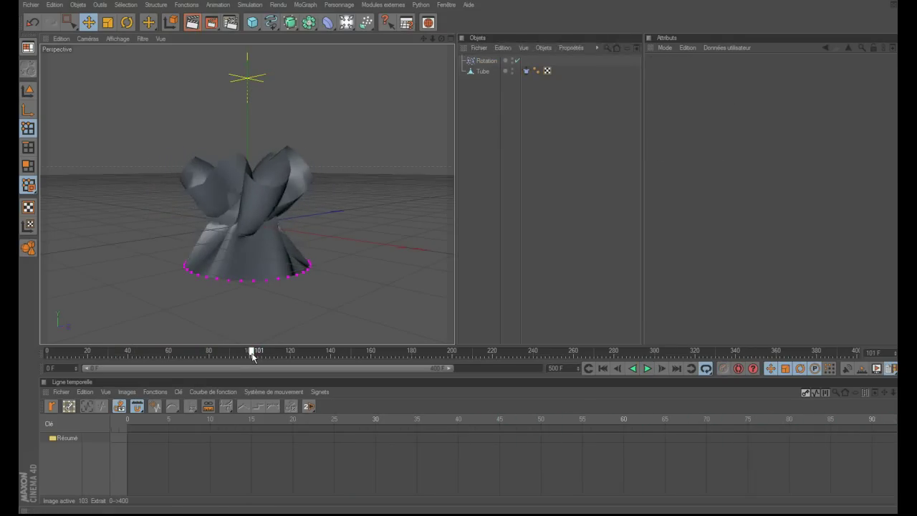
left_click(526, 70)
left_click(708, 73)
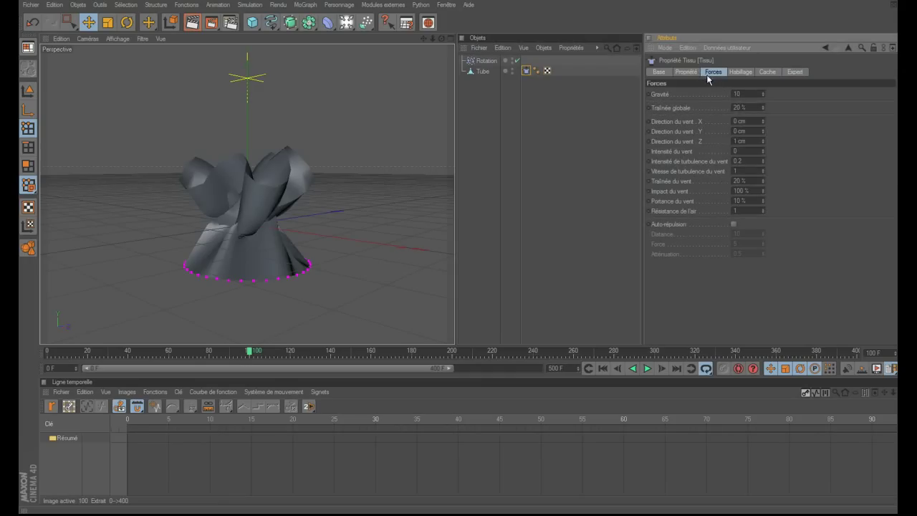
left_click(648, 94, "ctrl")
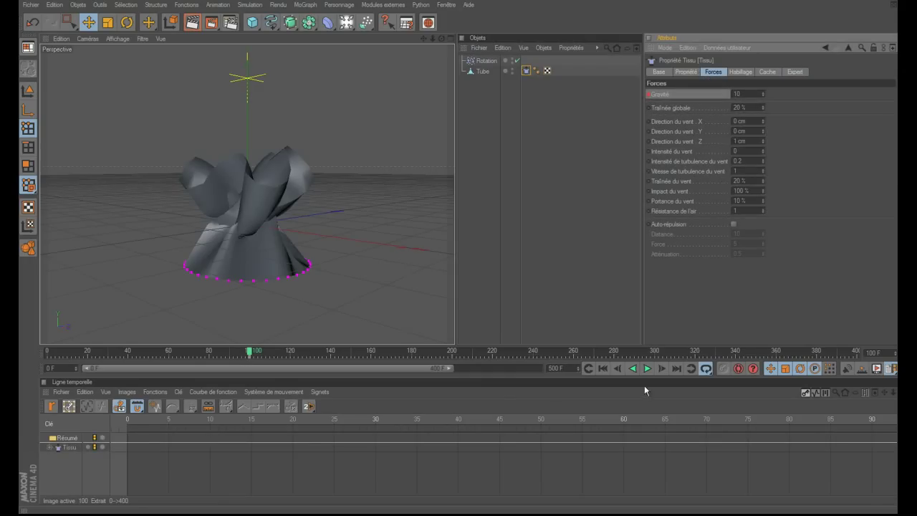
Step: Replay the simulation from the start with the cloth gravity at -20
left_click(661, 368)
type("-20")
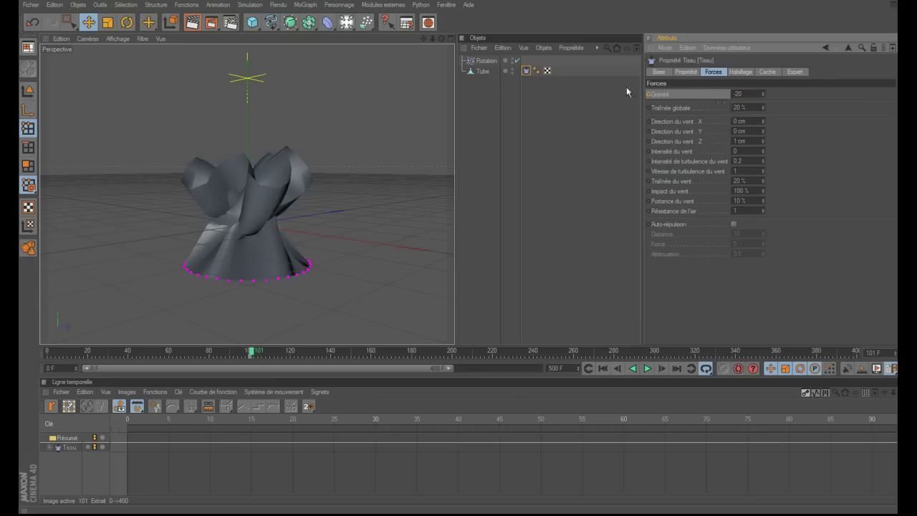
left_click(603, 369)
left_click(647, 369)
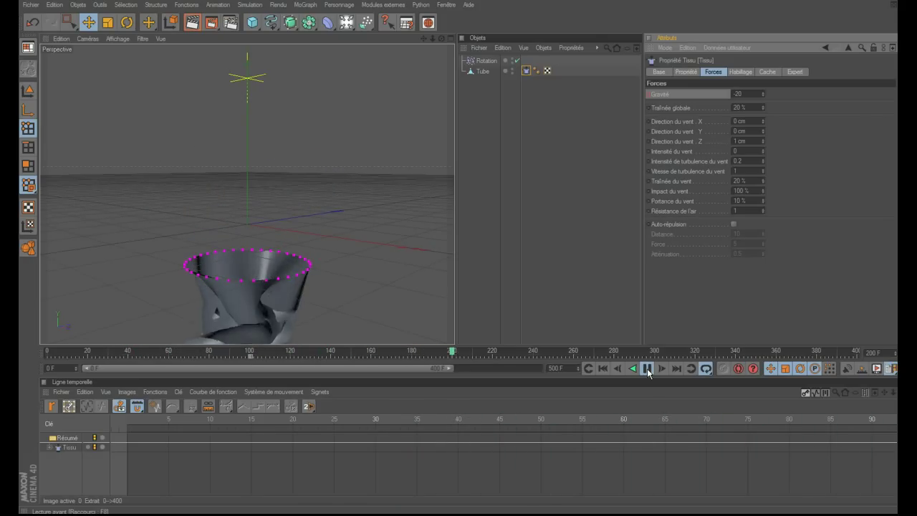
left_click(648, 370)
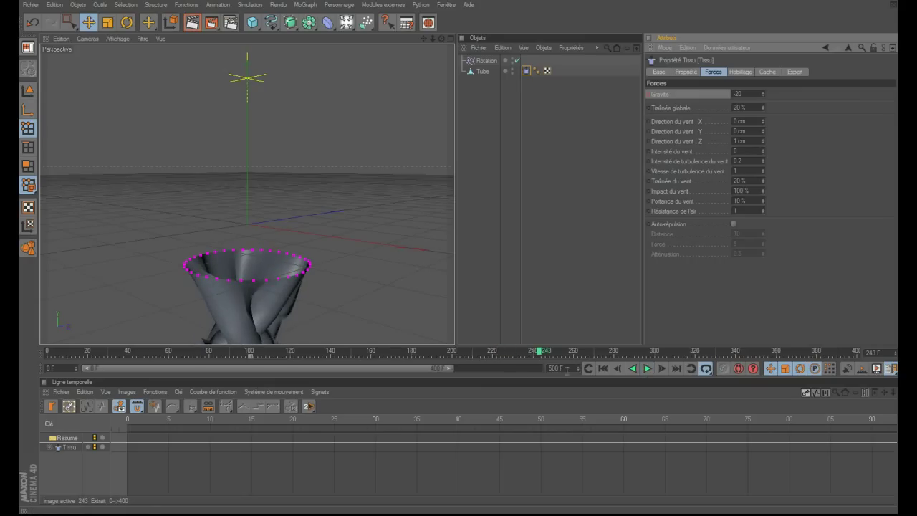
Step: Shorten the animation so it ends at frame 250
left_click(507, 371)
type("24")
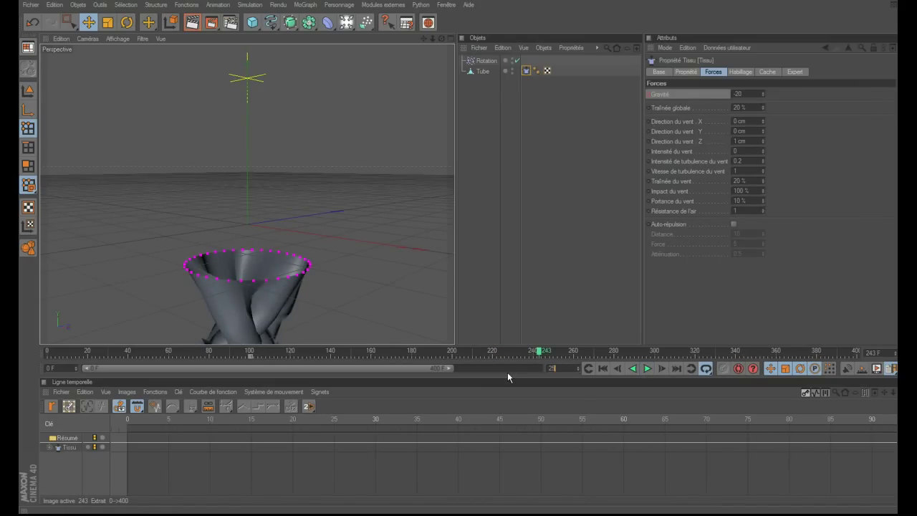
type("0")
key("Return")
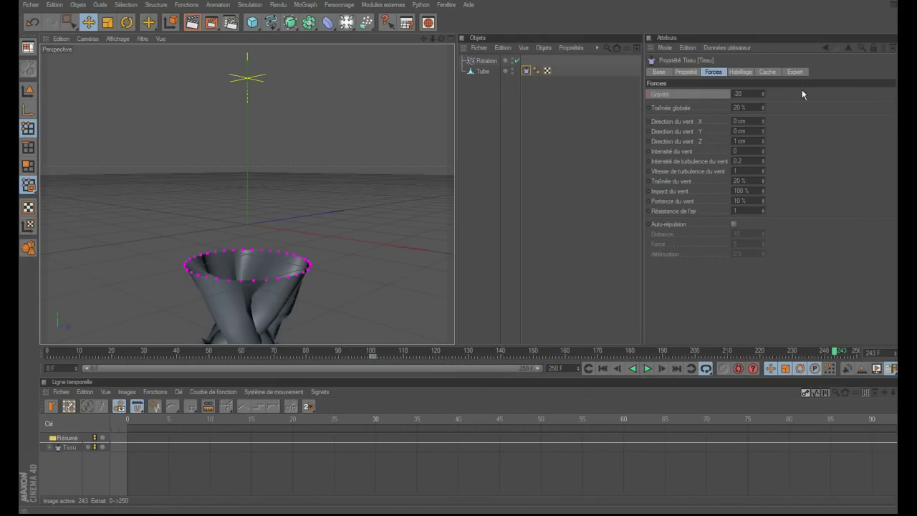
left_click(767, 72)
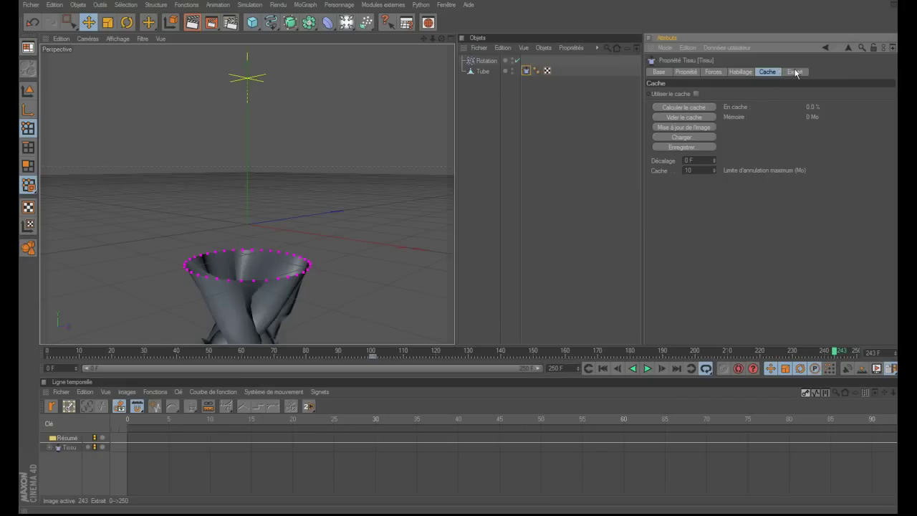
Step: Calculate the cloth cache in the Cache tab, baking all 250 frames
left_click(795, 73)
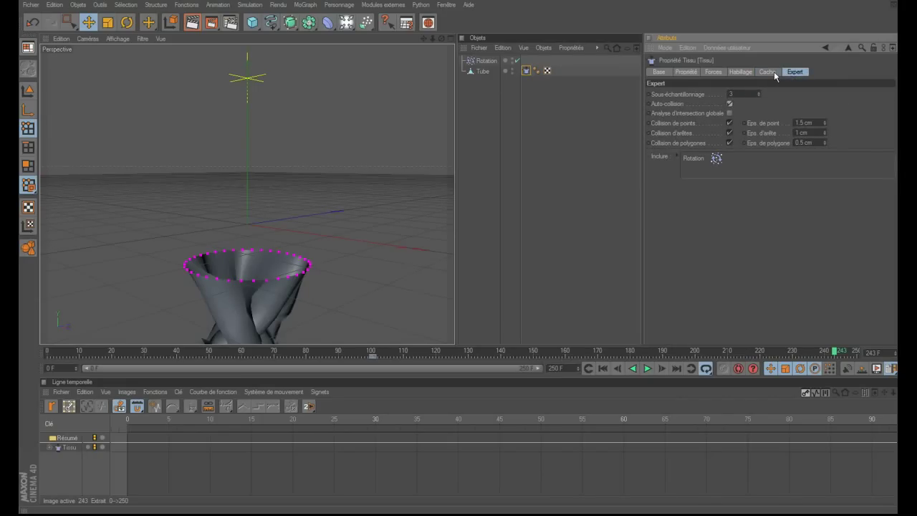
left_click(769, 71)
left_click(680, 108)
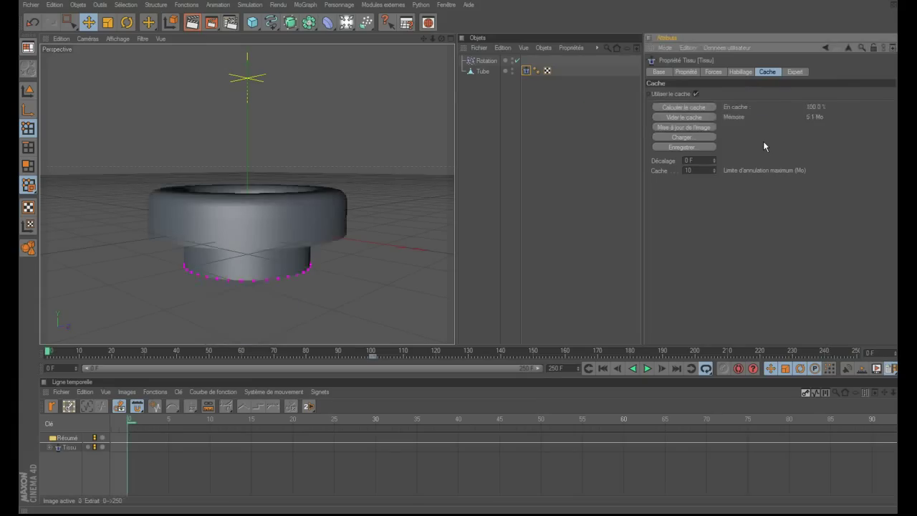
Step: Bake the Tube with Conformer objet into Tube (Copier), excluding position and rotation
left_click(480, 72)
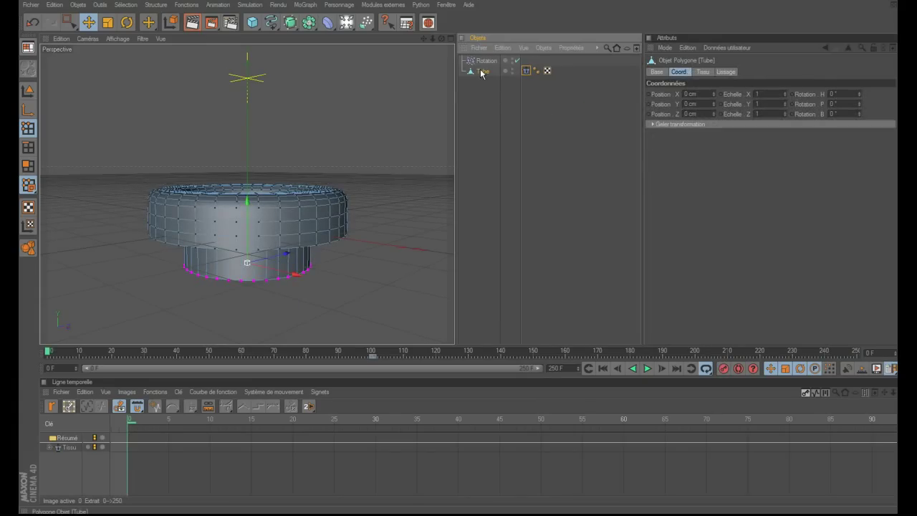
left_click_drag(481, 72, 65, 450)
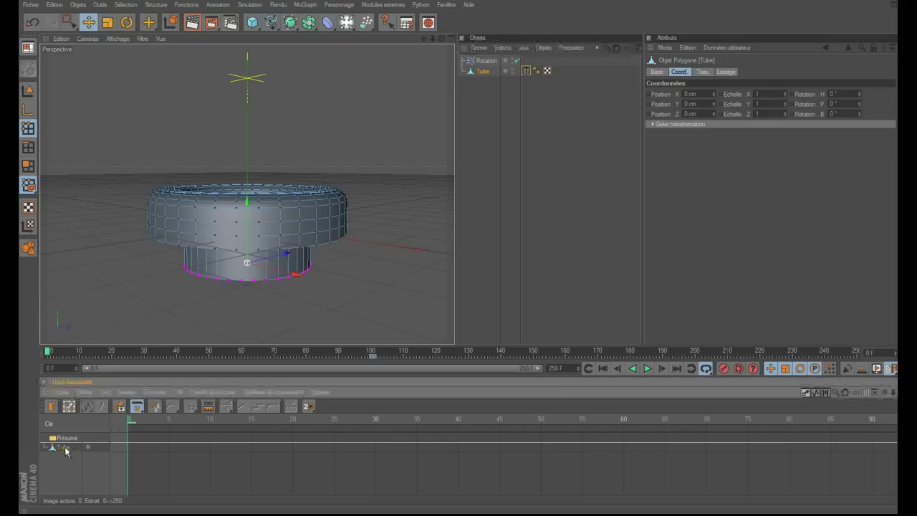
left_click(152, 392)
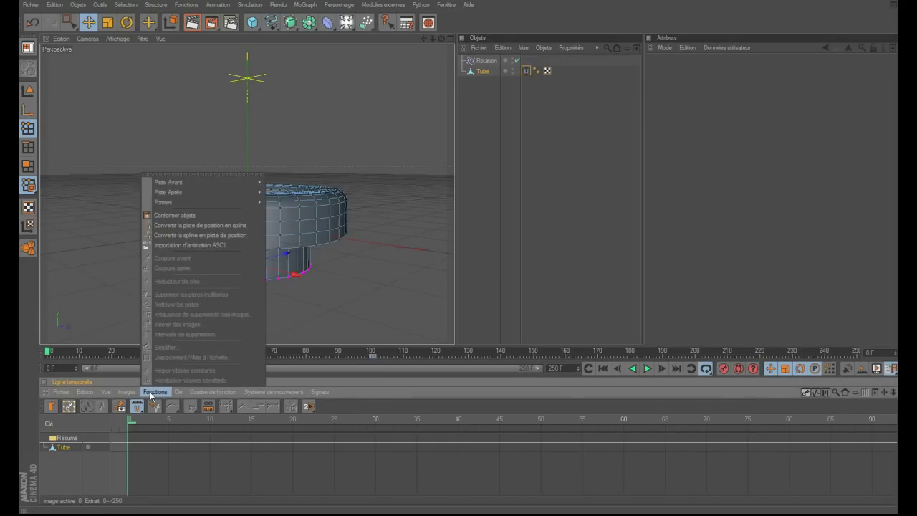
left_click(215, 225)
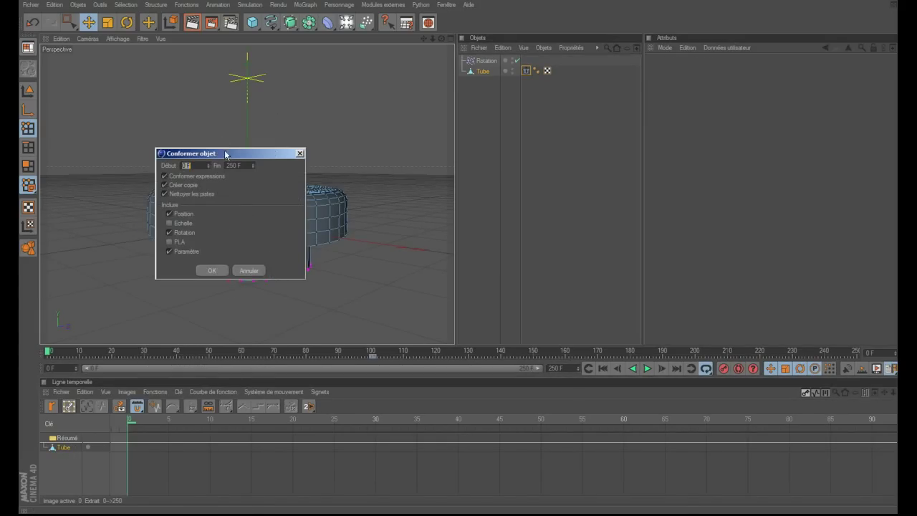
left_click_drag(225, 154, 340, 130)
left_click(283, 189)
left_click(282, 207)
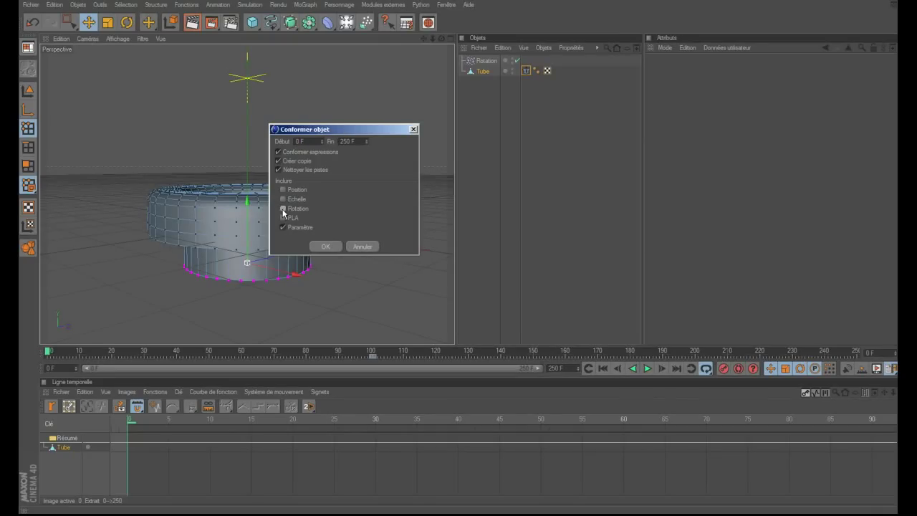
left_click(326, 247)
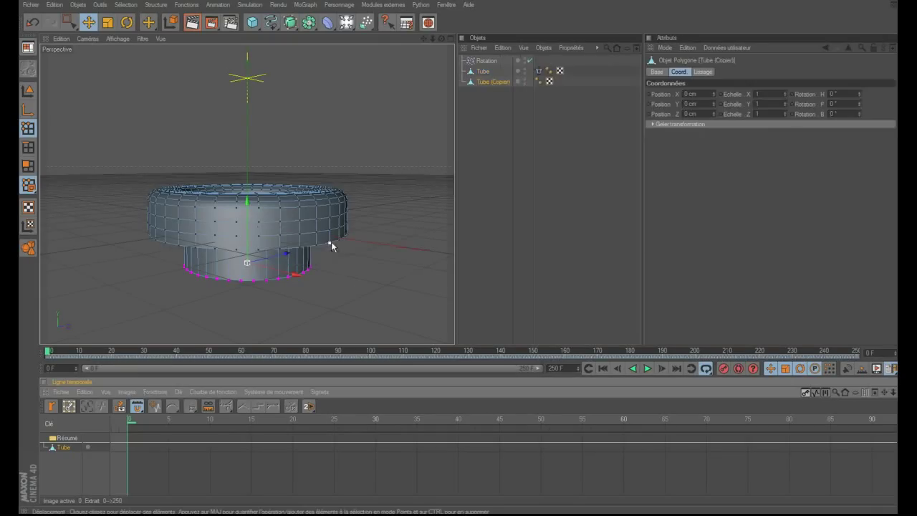
Step: Turn off Moteur de tissu on the original Tube's cloth tag
left_click(484, 71)
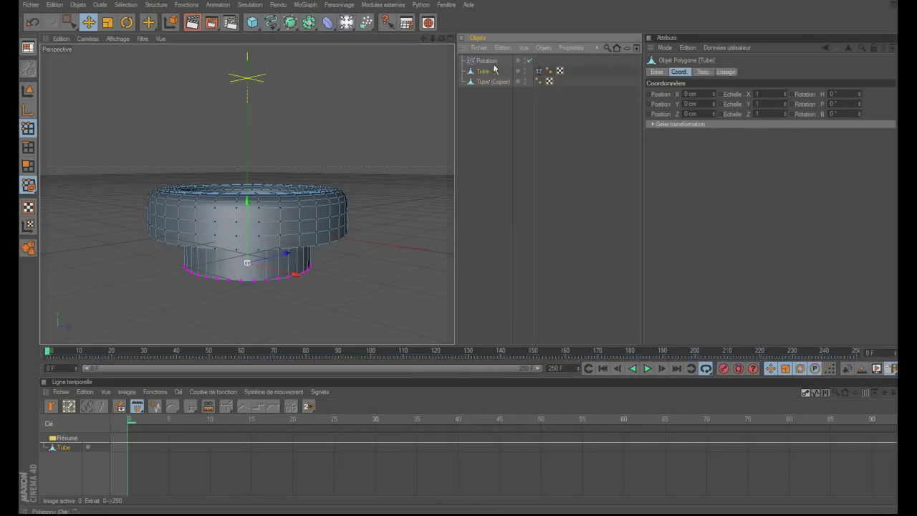
left_click(539, 71)
left_click(687, 73)
left_click(694, 94)
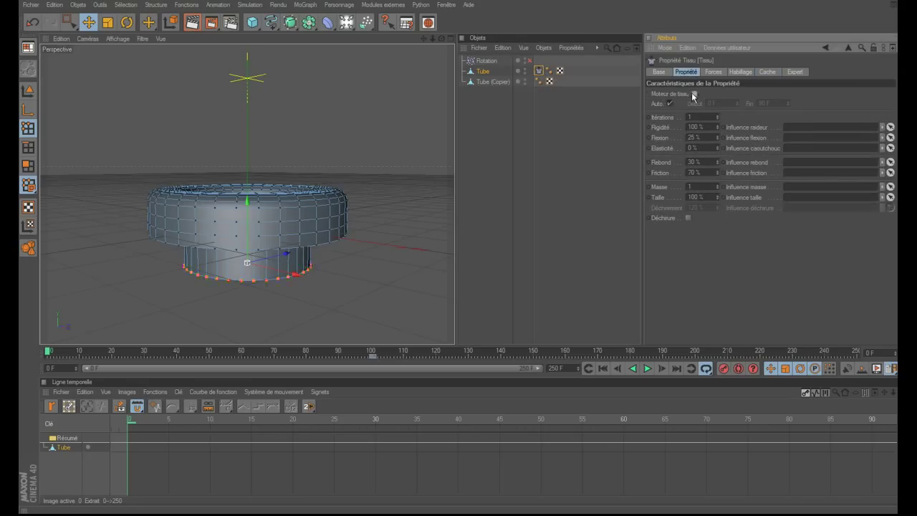
Step: Disable the Rotation force and play the baked Tube (Copier) animation to frame 164
left_click(527, 61)
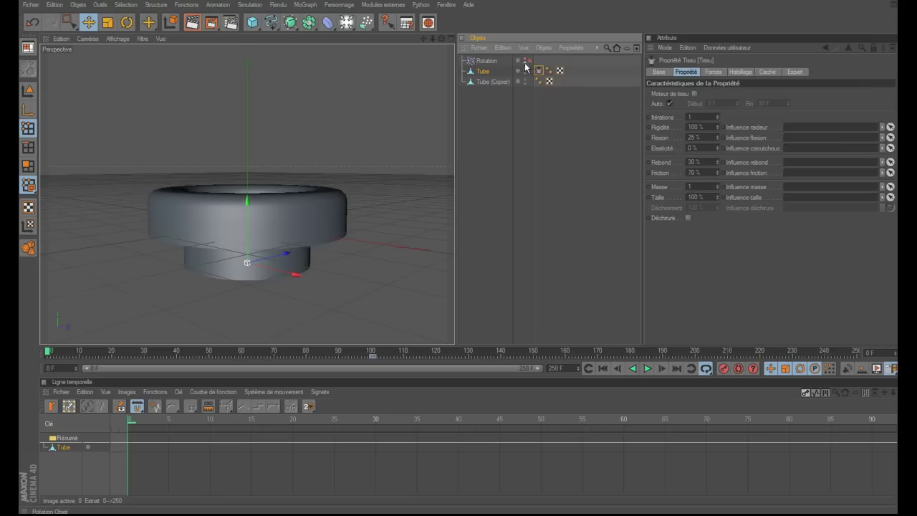
left_click(497, 82)
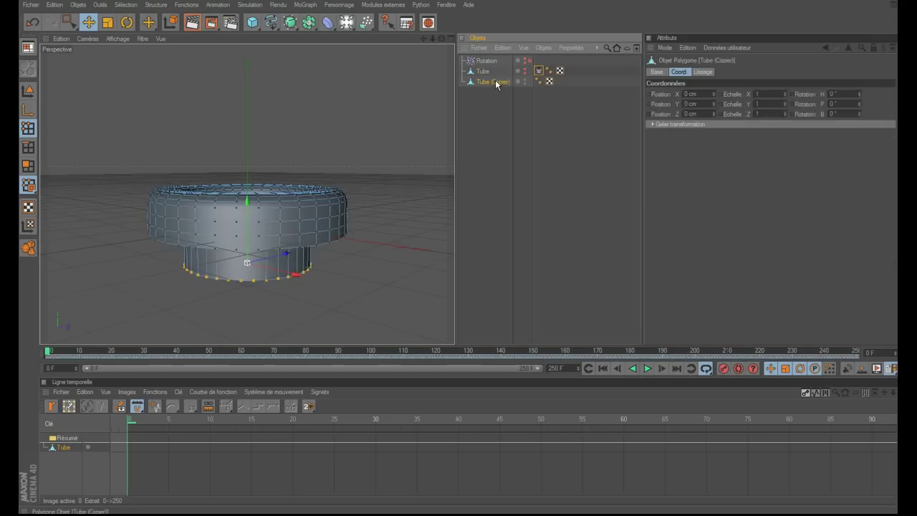
left_click(647, 368)
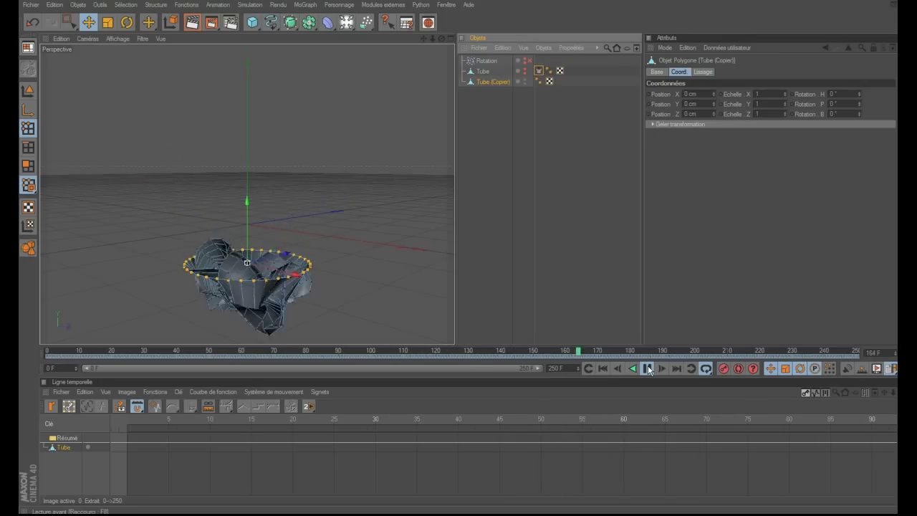
left_click(648, 368)
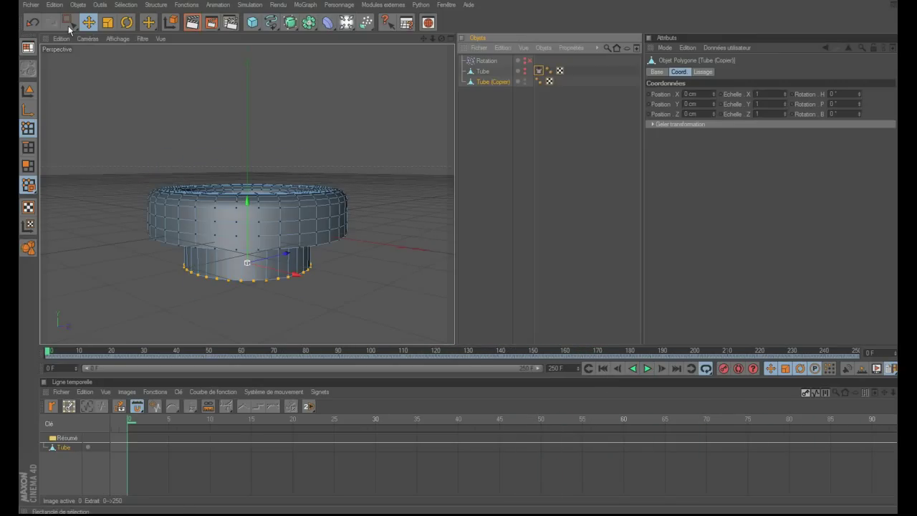
Step: Load Tube (Copier) into the Timeline and add a Time special track to it
left_click_drag(68, 23, 71, 25)
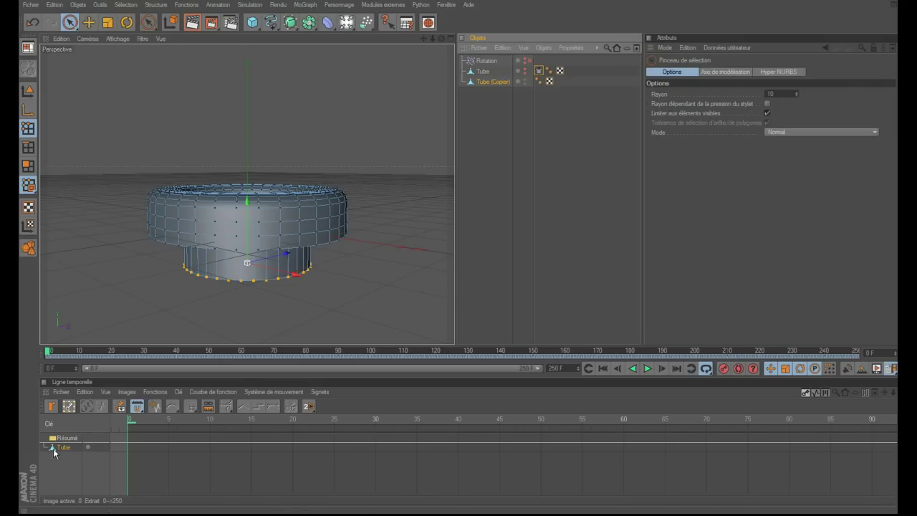
left_click_drag(54, 446, 456, 132)
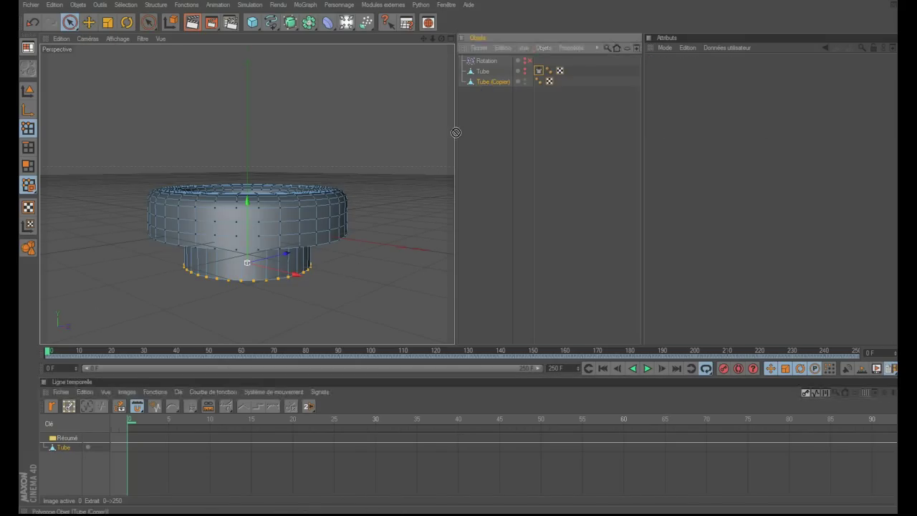
left_click_drag(43, 462, 46, 465)
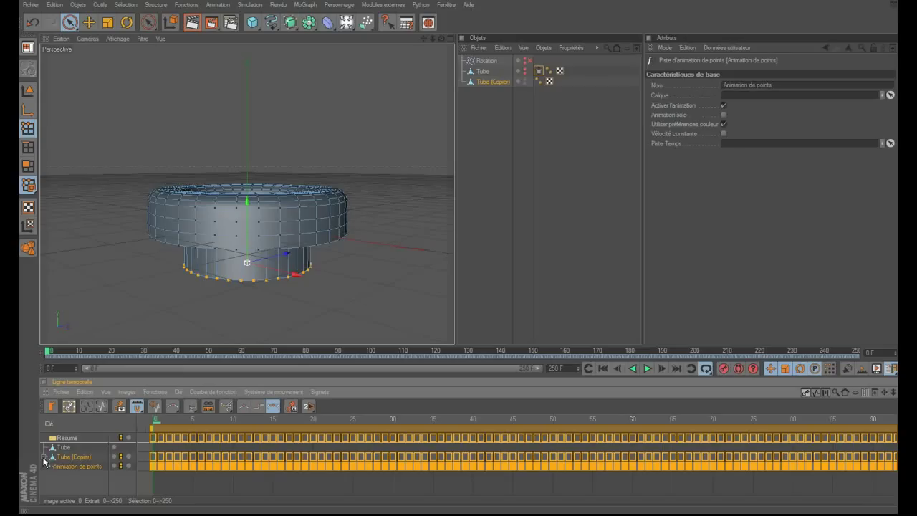
right_click(65, 463)
mouse_move(107, 407)
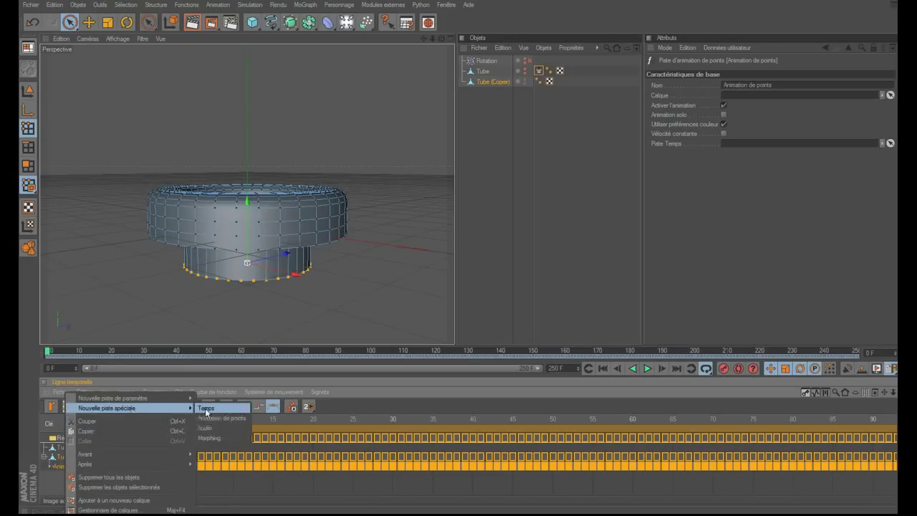
left_click(220, 408)
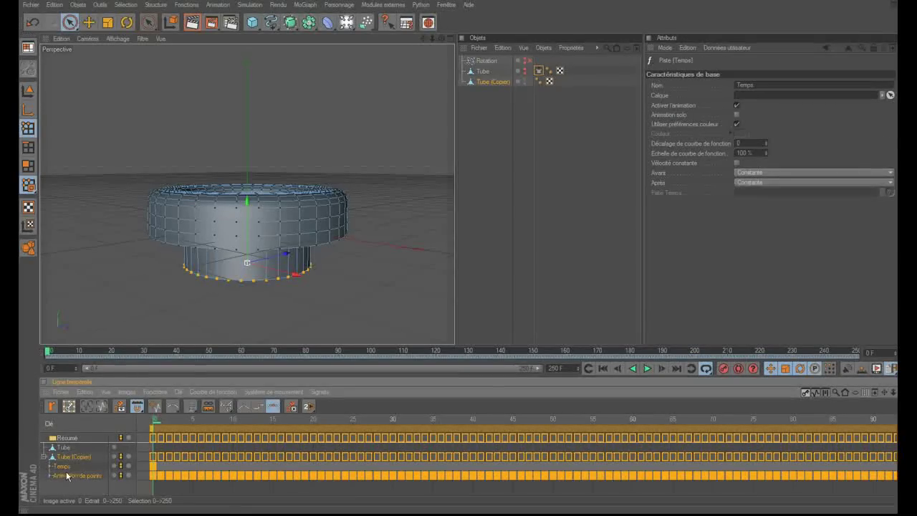
Step: Link the Time track to the point animation track and open its function curve options
left_click(70, 475)
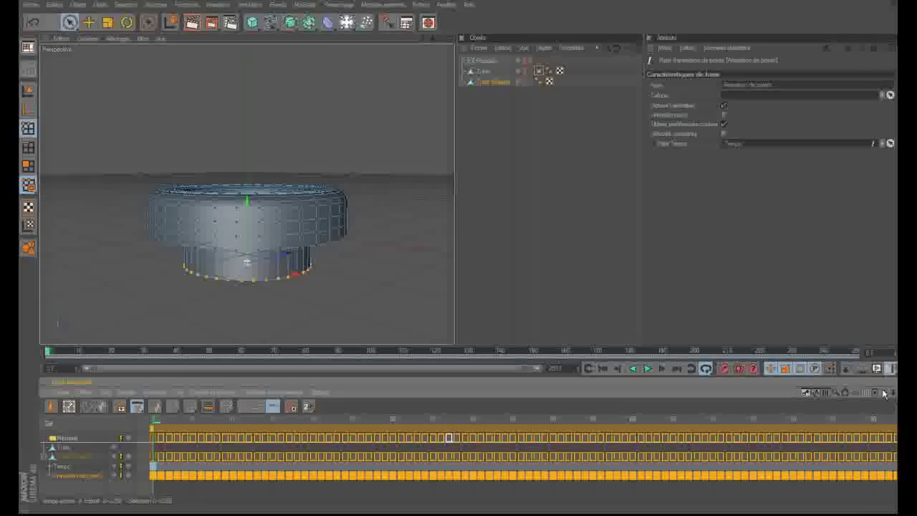
scroll(175, 430, "down", 2)
scroll(501, 452, "down", 1)
scroll(501, 451, "down", 1)
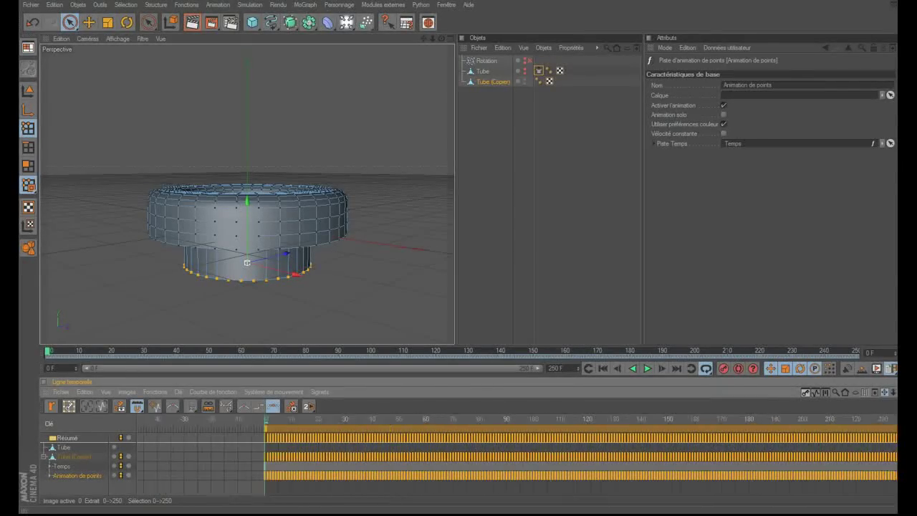
scroll(501, 451, "down", 2)
scroll(502, 451, "down", 1)
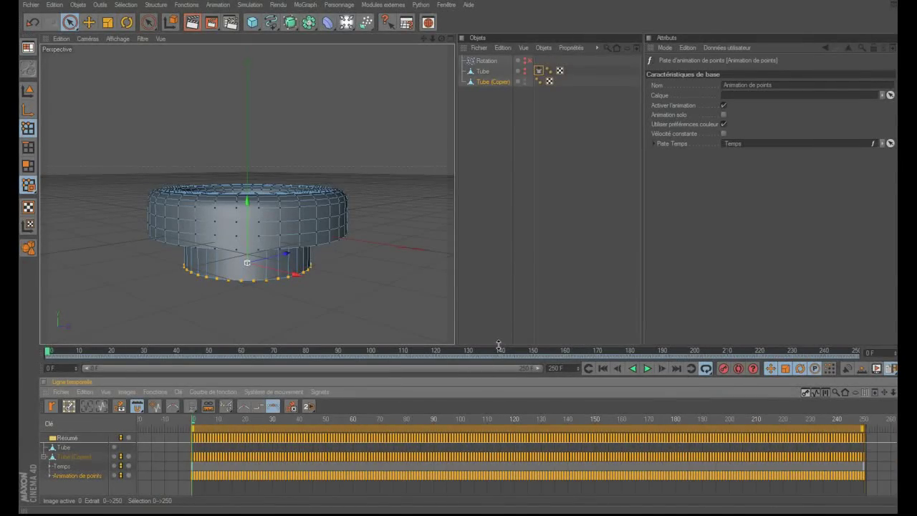
left_click_drag(500, 345, 499, 307)
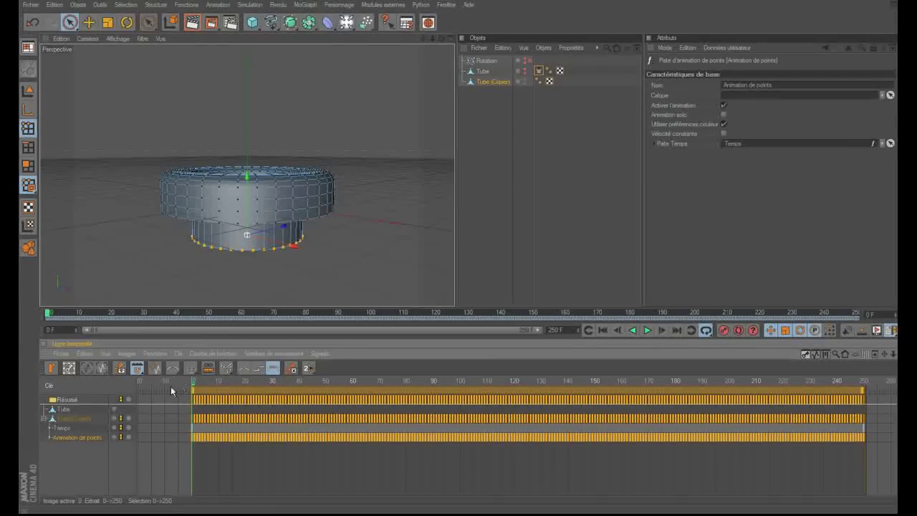
left_click(60, 428)
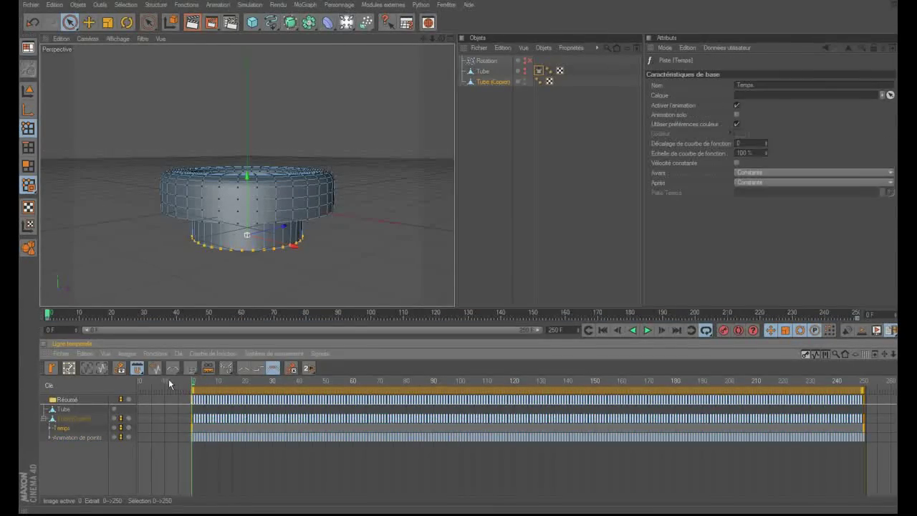
left_click(195, 353)
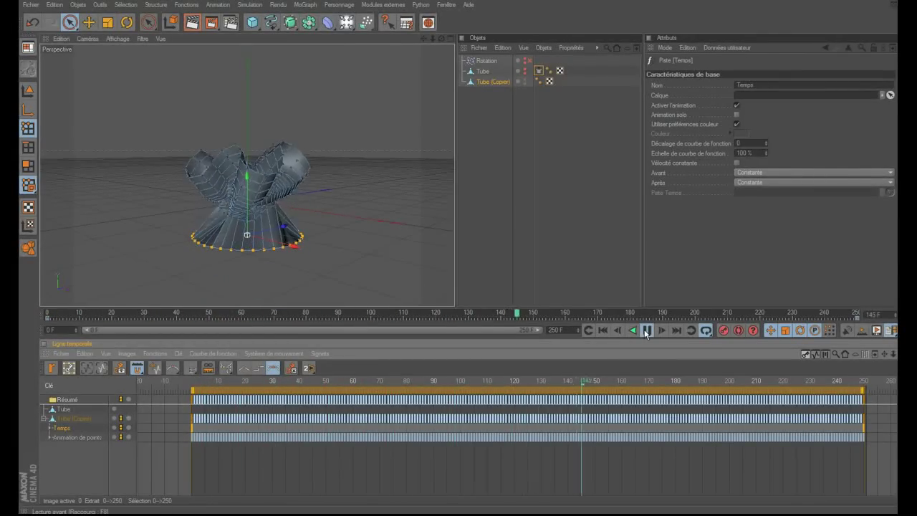
Step: Add a Time key and shift both Time keys earlier to frames 10 and 87
left_click(647, 330)
mouse_move(621, 388)
left_mouse_down()
mouse_move(575, 398)
mouse_move(660, 405)
left_mouse_up()
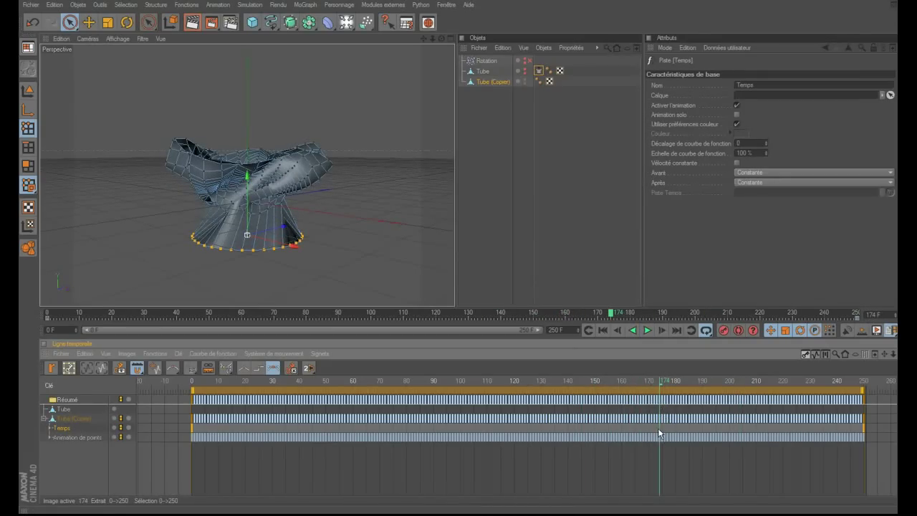
left_click(660, 431, "ctrl")
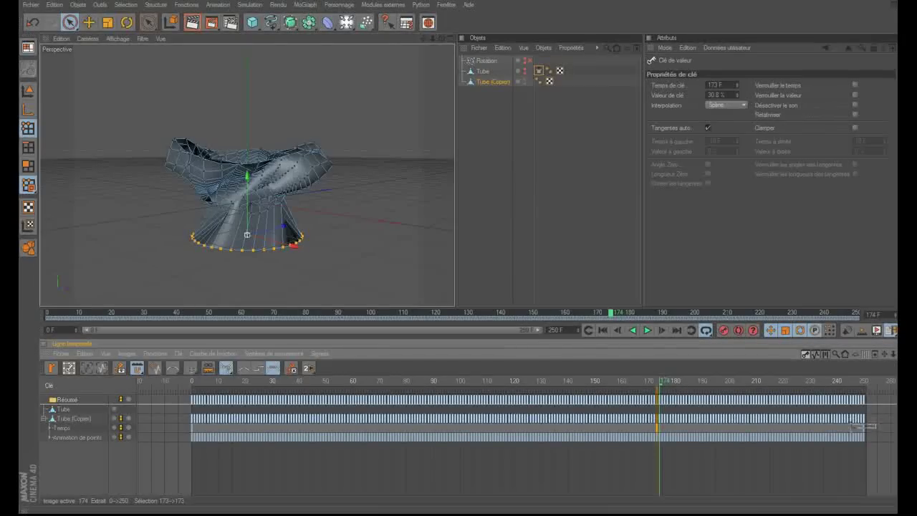
left_click(753, 424)
left_click(656, 427)
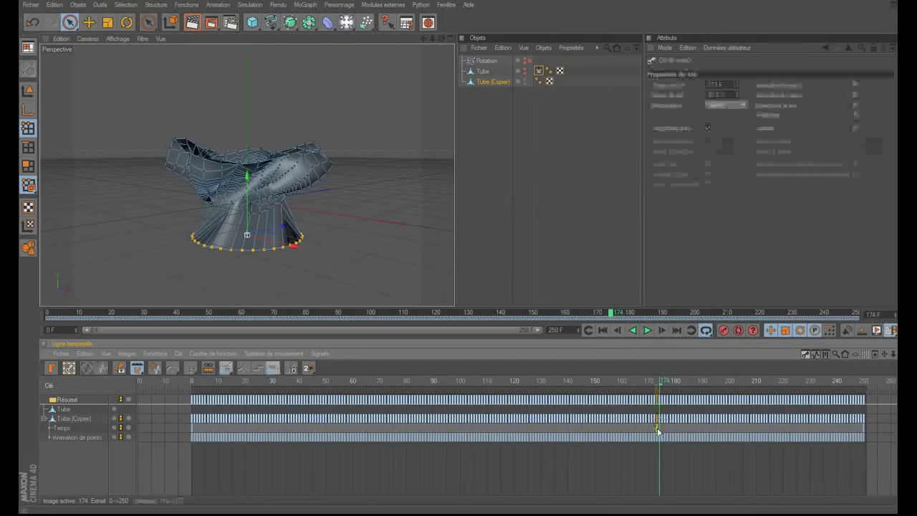
left_click_drag(856, 428, 649, 435)
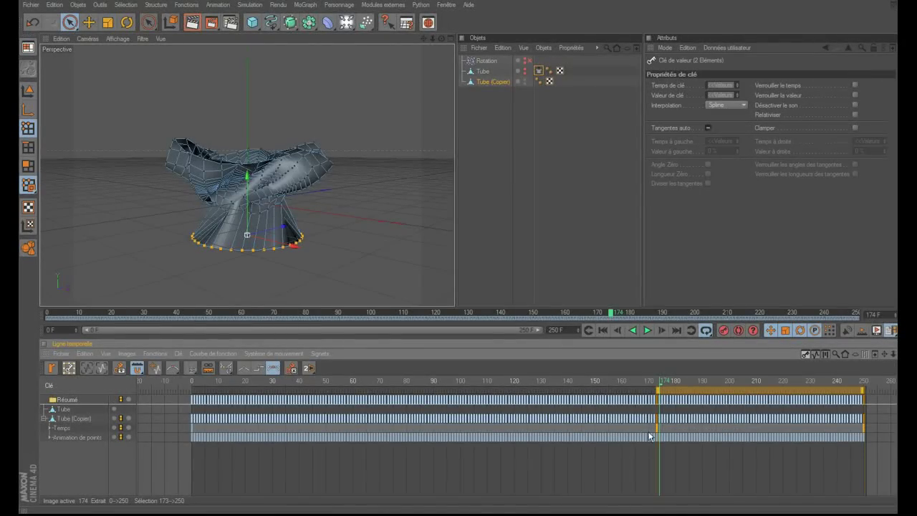
left_click_drag(696, 388, 192, 382)
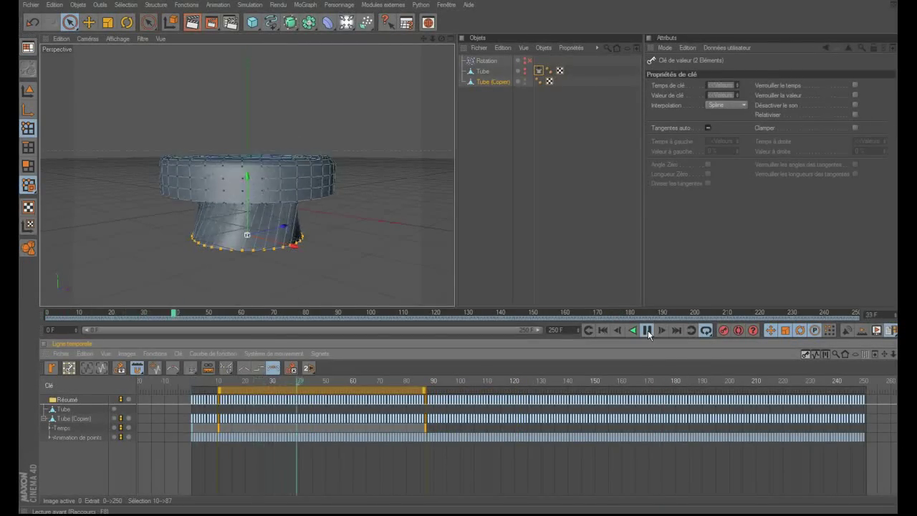
Step: Replay the retimed animation from the start, stopping at frame 74, then select Tube (Copier)
left_click(648, 330)
left_click_drag(441, 38, 534, 252)
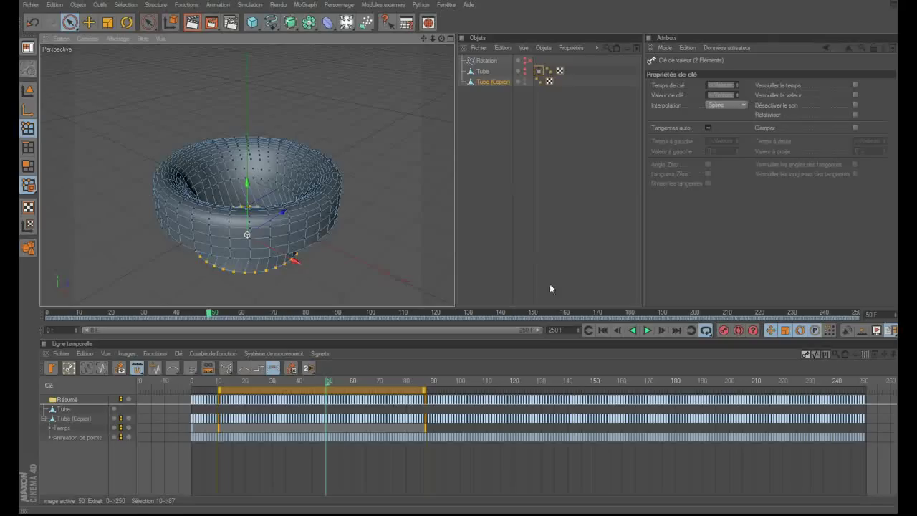
left_click(602, 330)
left_click(647, 330)
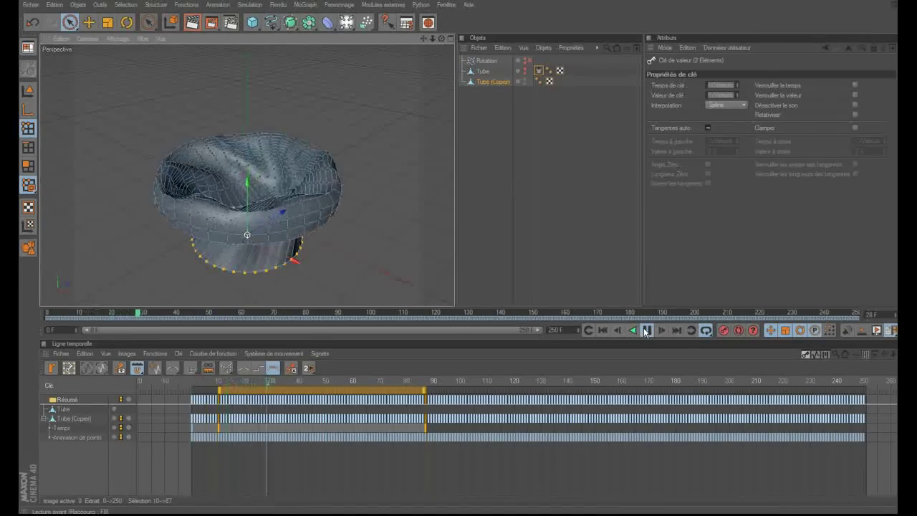
left_click(646, 330)
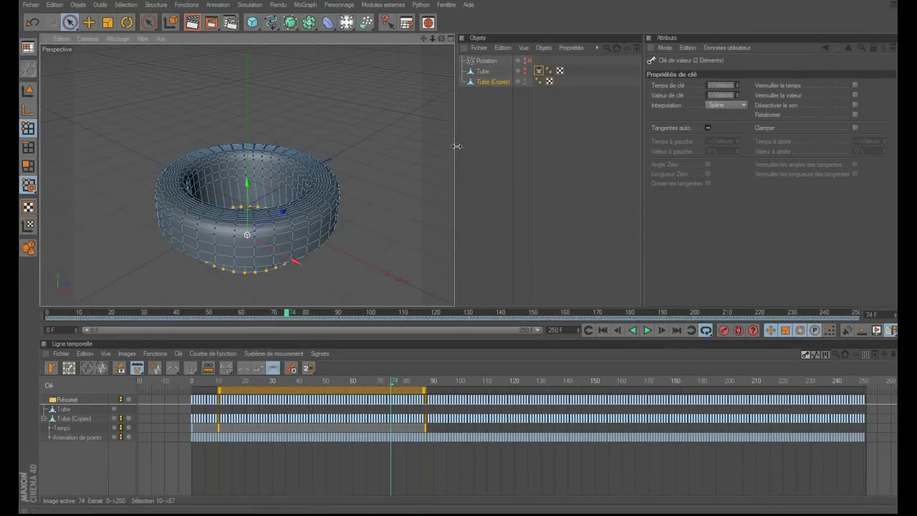
left_click(493, 139)
left_click(486, 82)
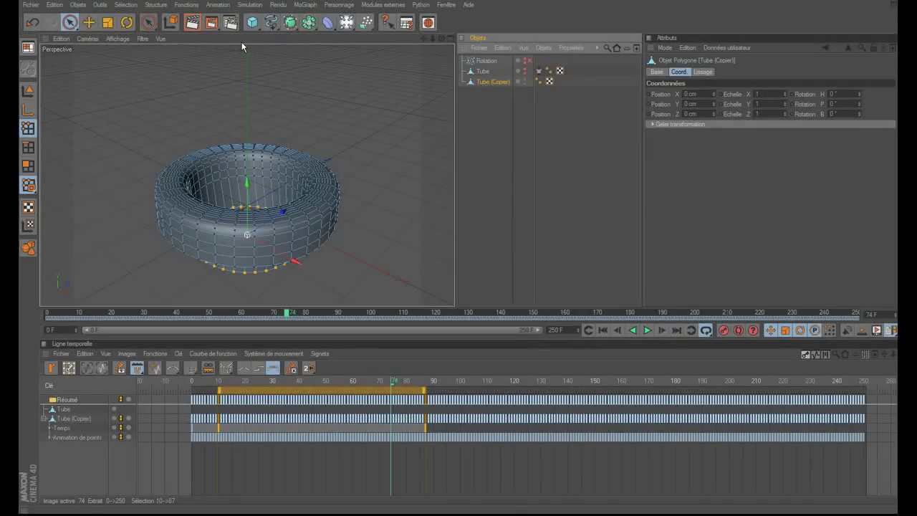
Step: Add a cube below the tube at Y -127.845 cm, sized 335 × 284 × 434 cm
left_click(254, 24)
left_click(286, 32)
left_click_drag(247, 204, 247, 250)
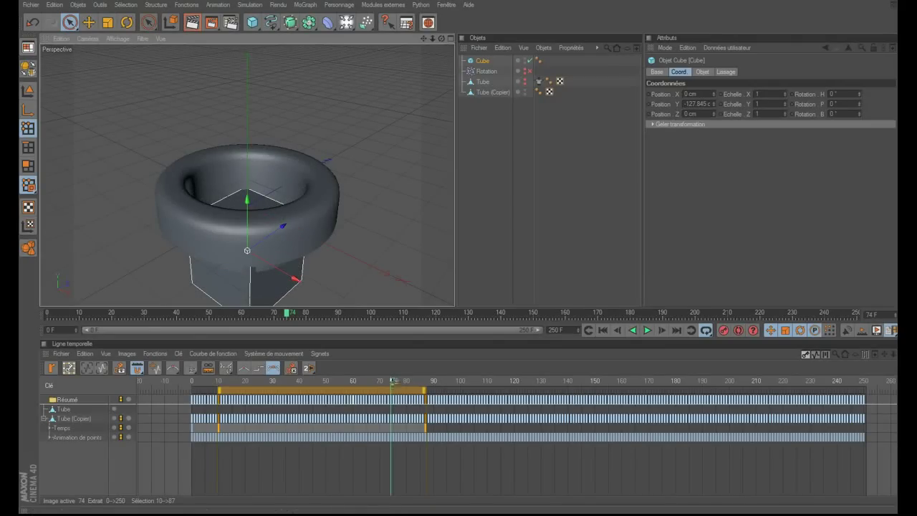
left_click_drag(391, 380, 192, 381)
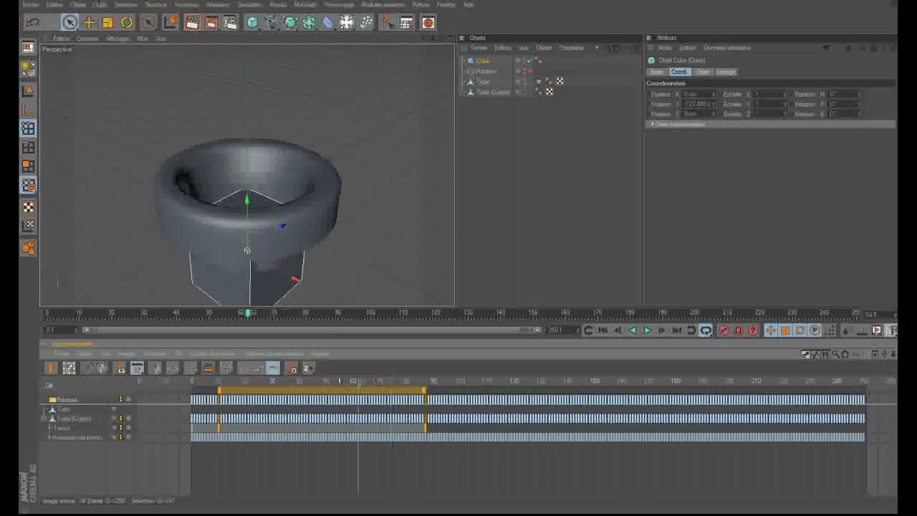
left_click(487, 62)
left_click(702, 72)
left_click_drag(708, 95, 709, 115)
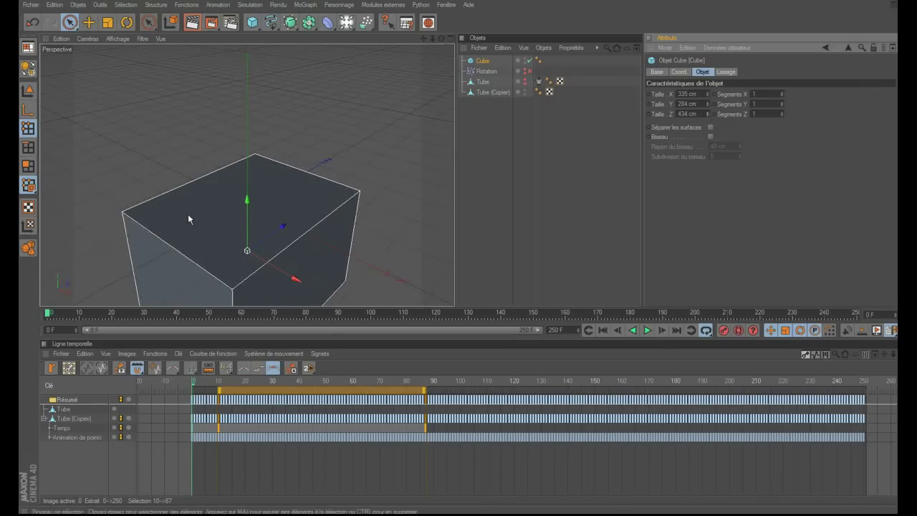
left_click_drag(441, 38, 542, 37)
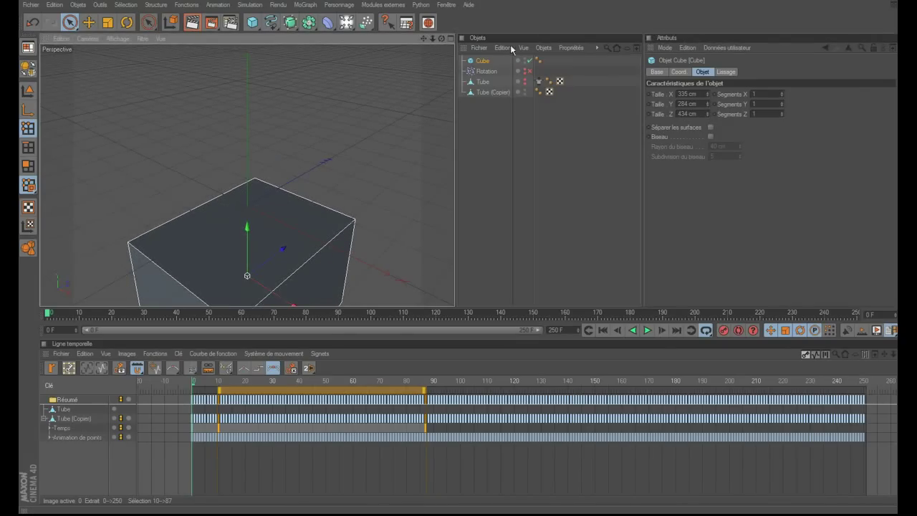
Step: Place the Cube and Tube (Copier) inside a new Booléen, preview the cut, and select it
left_click(308, 22)
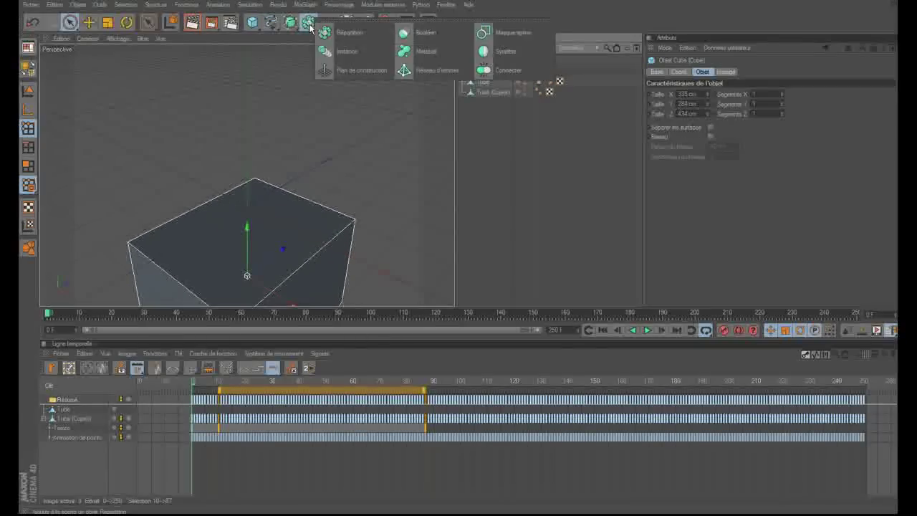
left_click(442, 40)
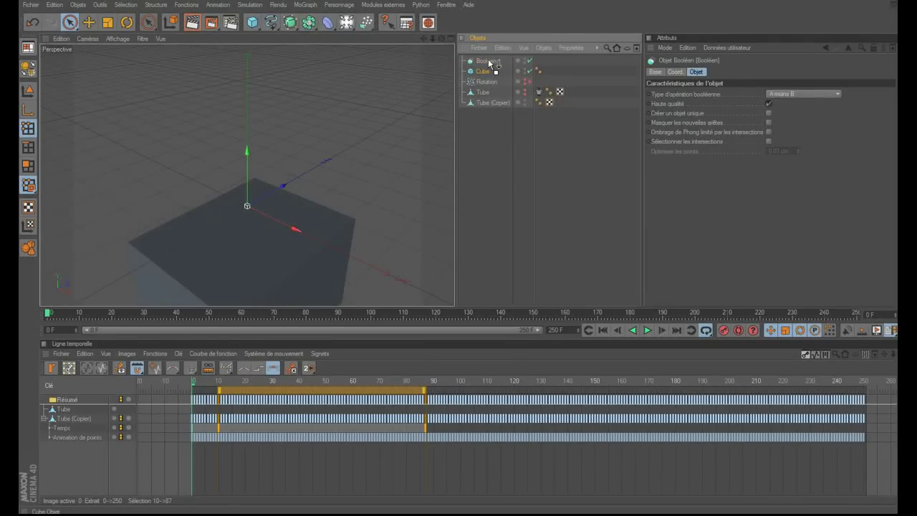
left_click_drag(488, 61, 488, 61)
left_click_drag(493, 103, 486, 71)
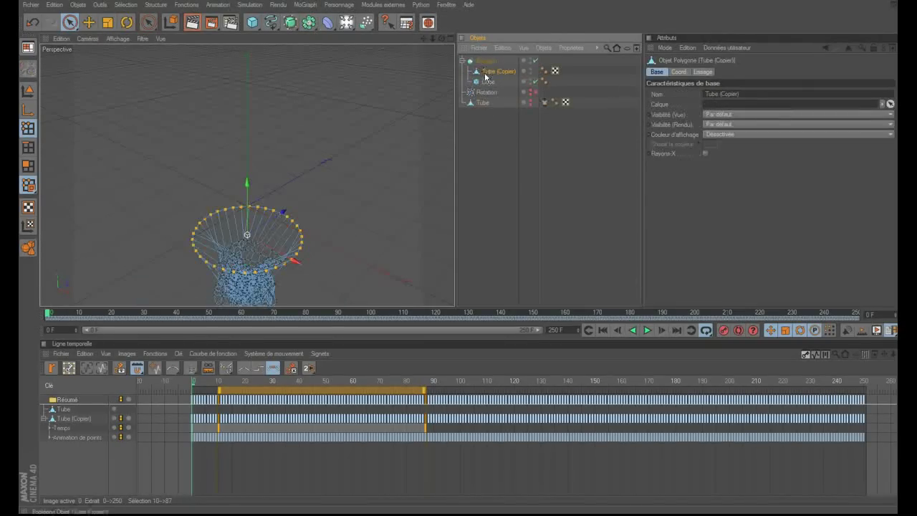
left_click(480, 153)
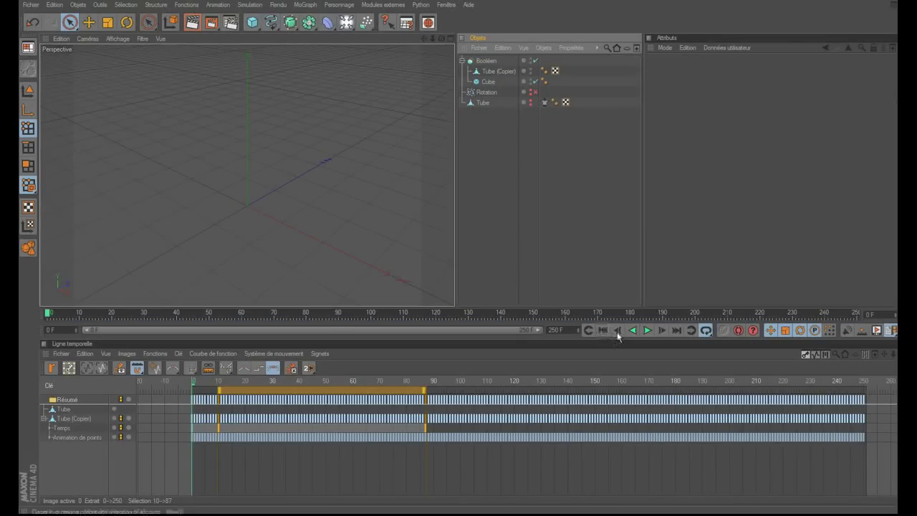
left_click(647, 330)
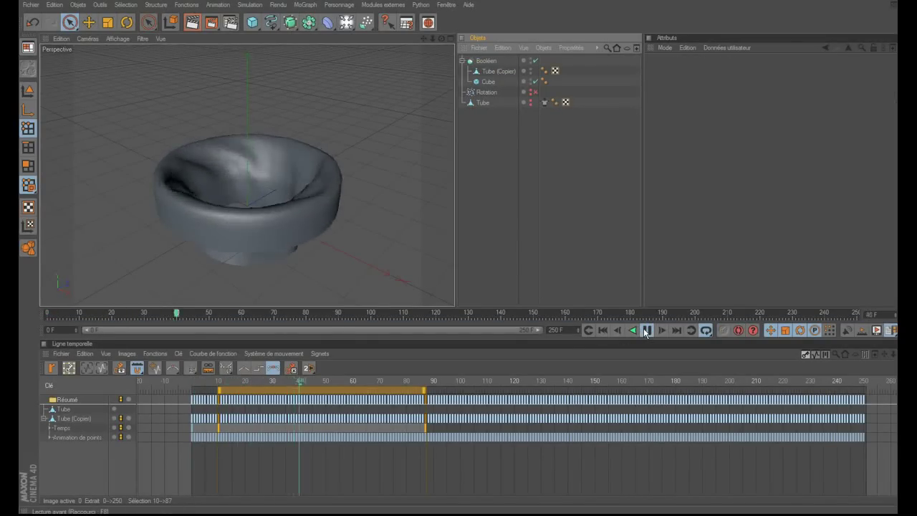
left_click(646, 330)
left_click(603, 330)
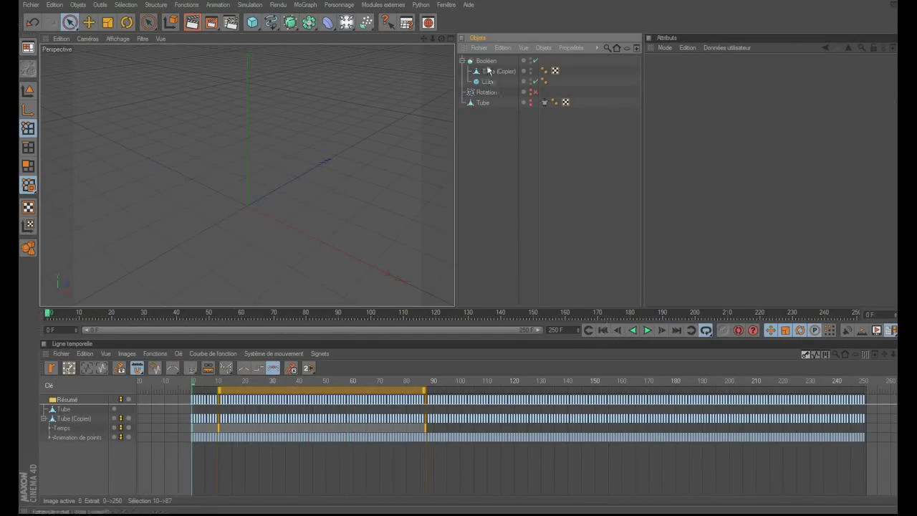
left_click(485, 61)
Step: Group the Booléen into a Neutre null and add a Randomisation effector inside it
key("alt+g")
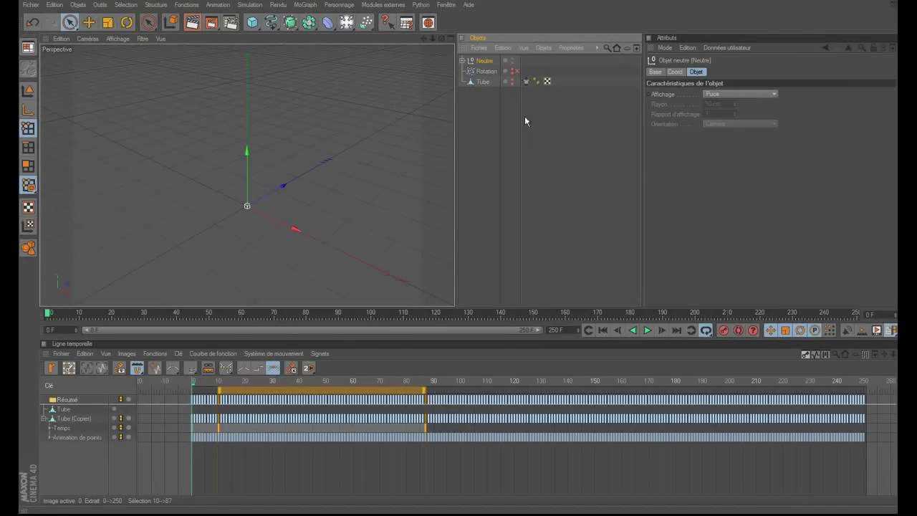
left_click(463, 61)
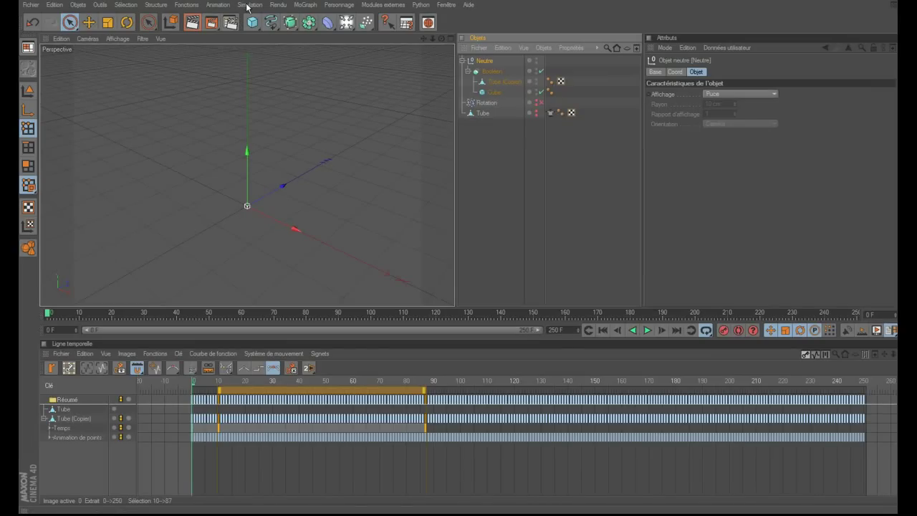
left_click(304, 6)
mouse_move(330, 20)
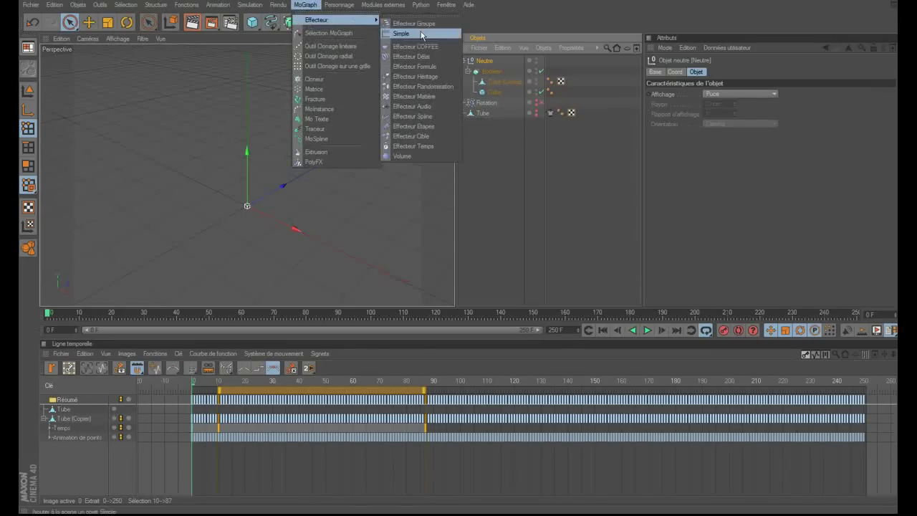
left_click(427, 86)
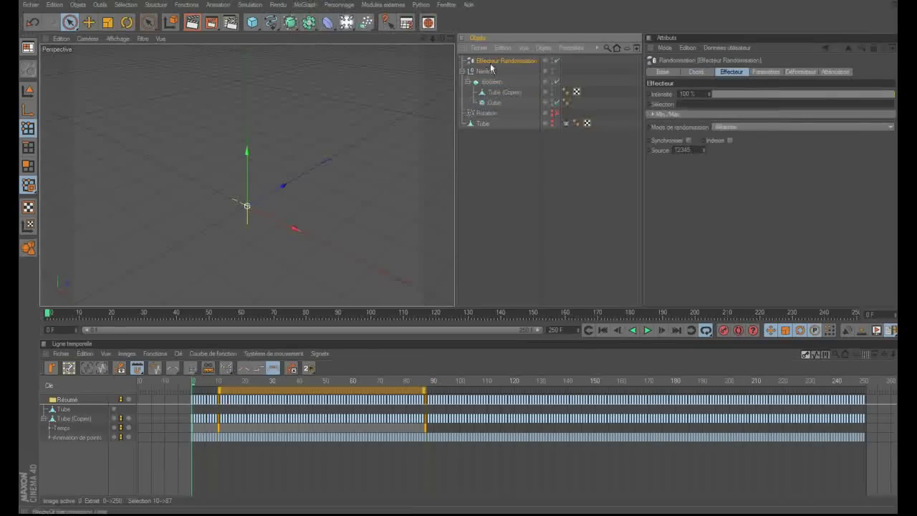
left_click_drag(501, 81, 492, 82)
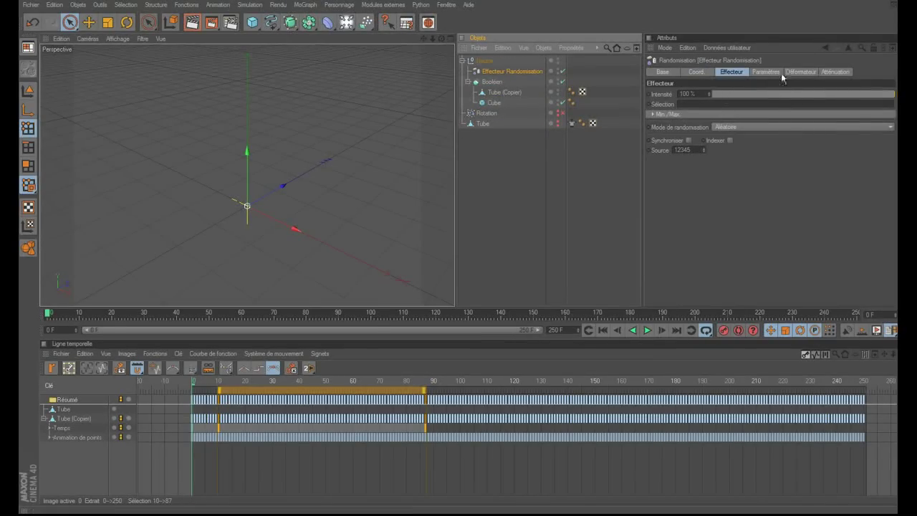
Step: Set the effector's deformation to Objet and its X, Y, Z position offsets to 5 cm
left_click(765, 72)
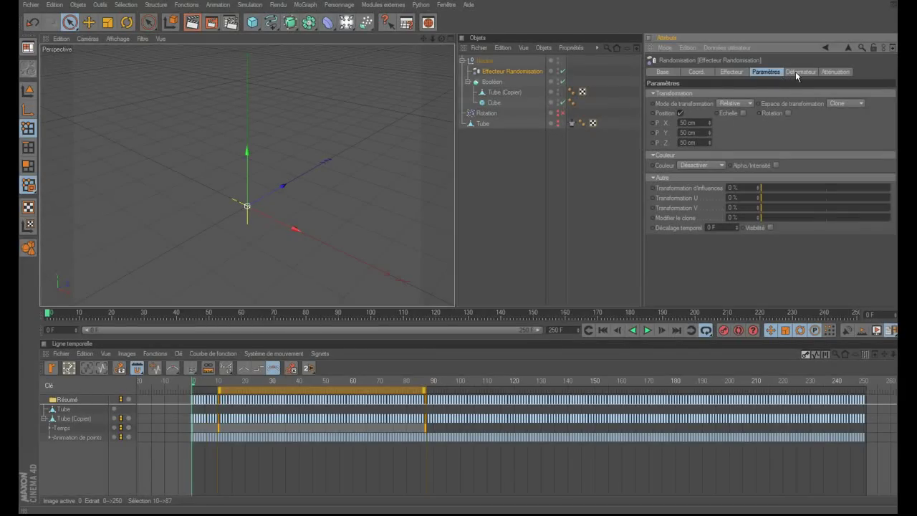
left_click(795, 71)
left_click(731, 94)
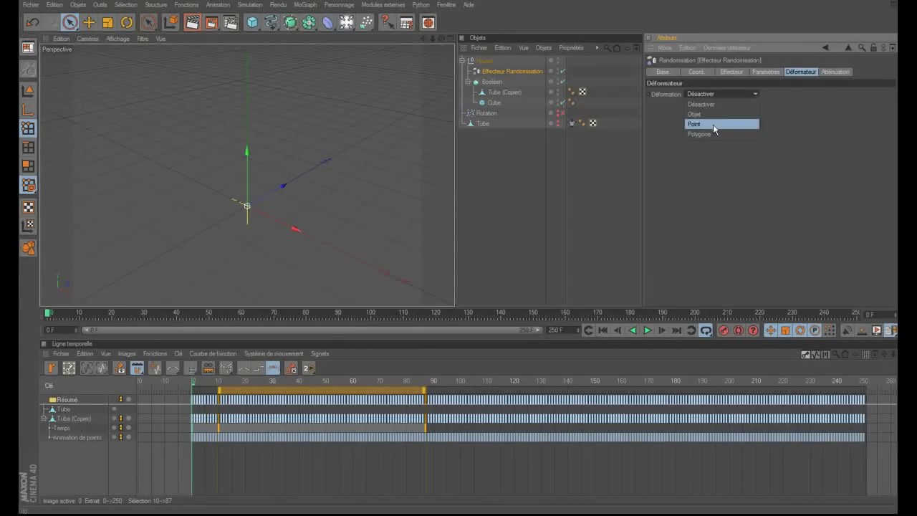
left_click(713, 124)
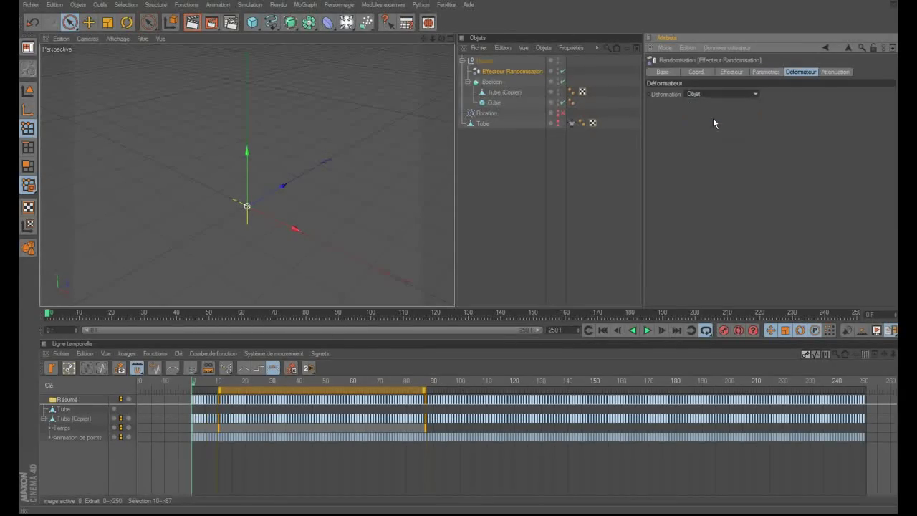
left_click(767, 73)
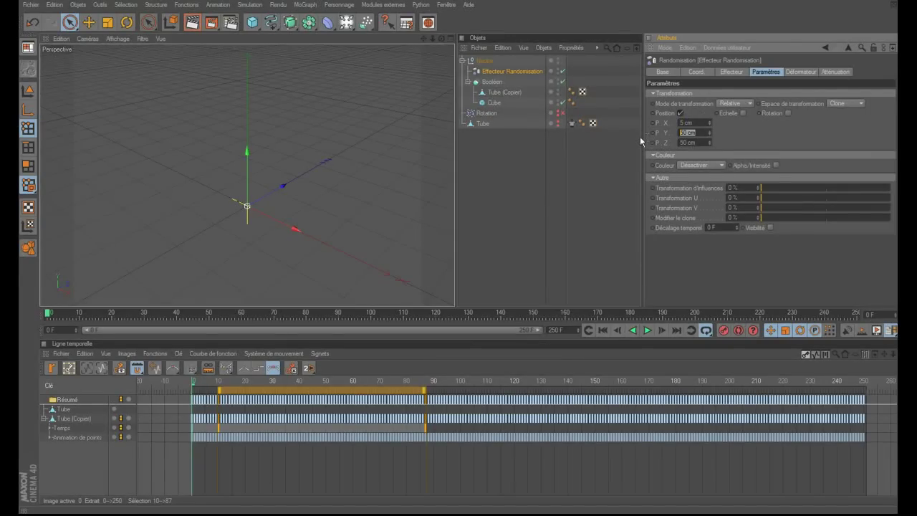
type("5")
key("Return")
type("5")
key("Return")
left_click(732, 72)
Step: Switch the Random effector to Turbulence mode with Point deformation and preview the result
left_click(745, 127)
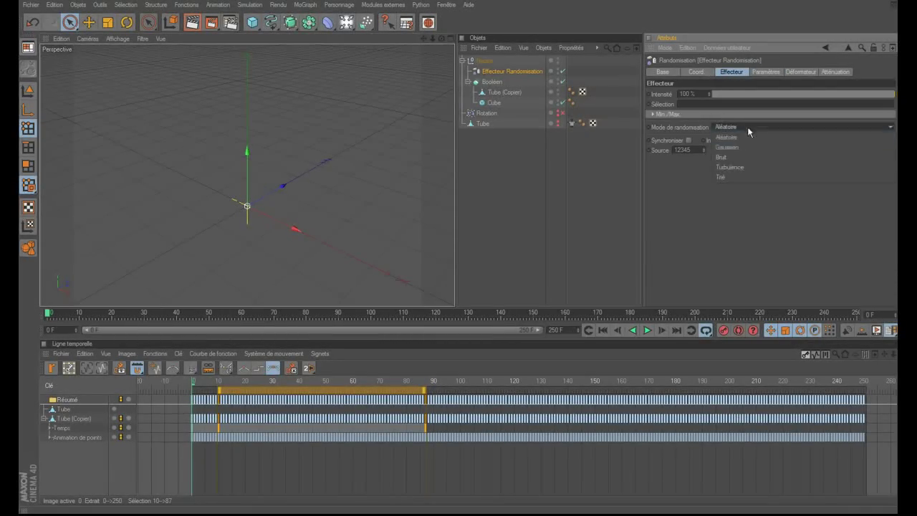
left_click(746, 169)
left_click(647, 331)
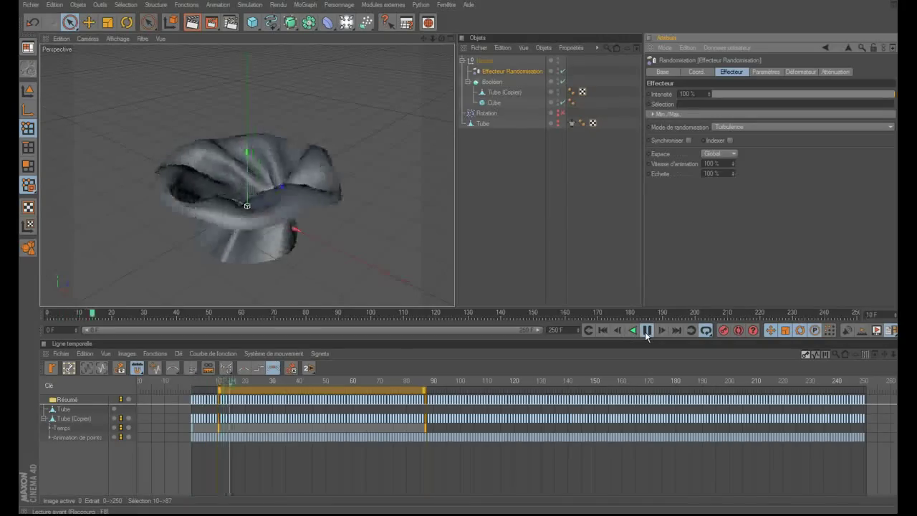
left_click(647, 330)
left_click(797, 72)
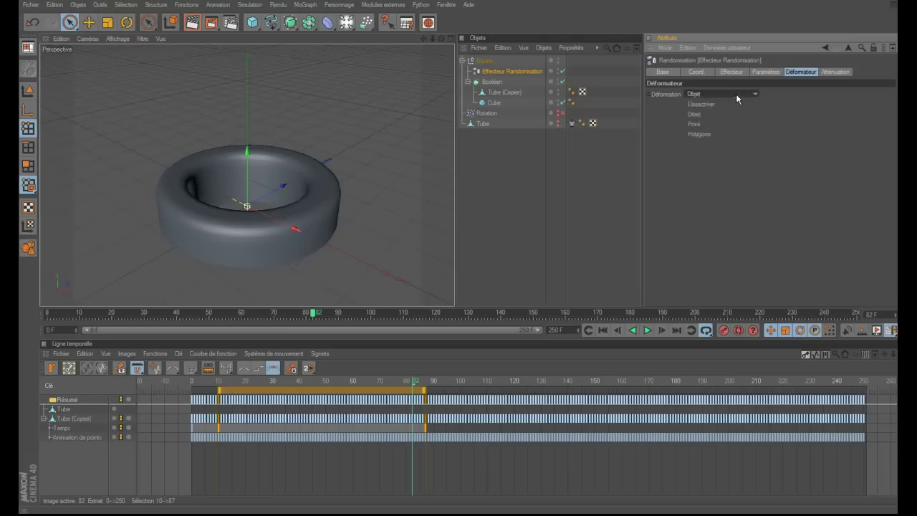
left_click(725, 124)
left_click(647, 329)
left_click(647, 330)
left_click_drag(463, 387, 273, 385)
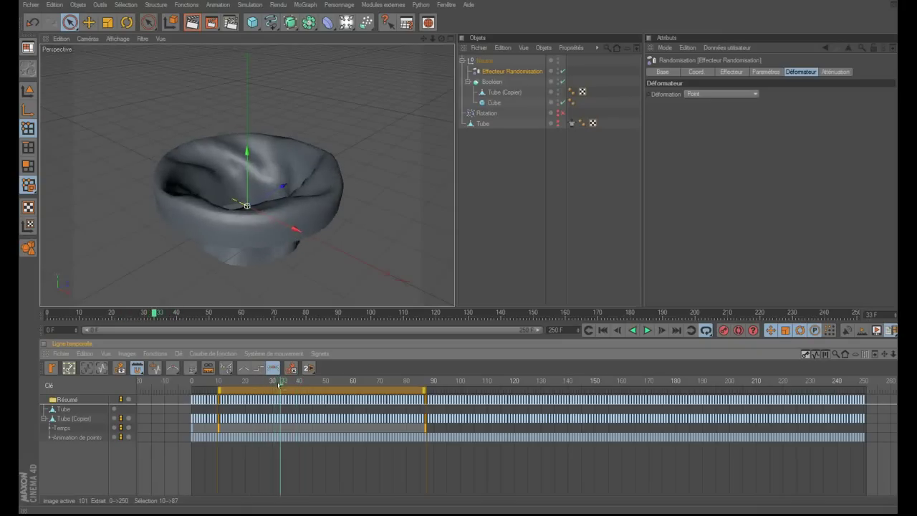
mouse_move(273, 385)
left_mouse_down()
mouse_move(382, 402)
mouse_move(325, 399)
left_mouse_up()
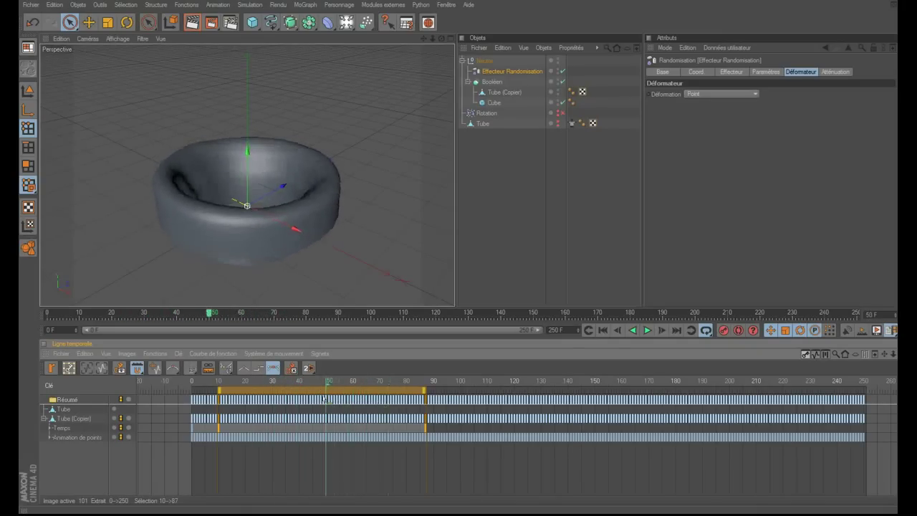
Step: Keyframe intensity at 100% at frame 50 and 0% at frame 86, then play it back
left_click(766, 73)
left_click(740, 72)
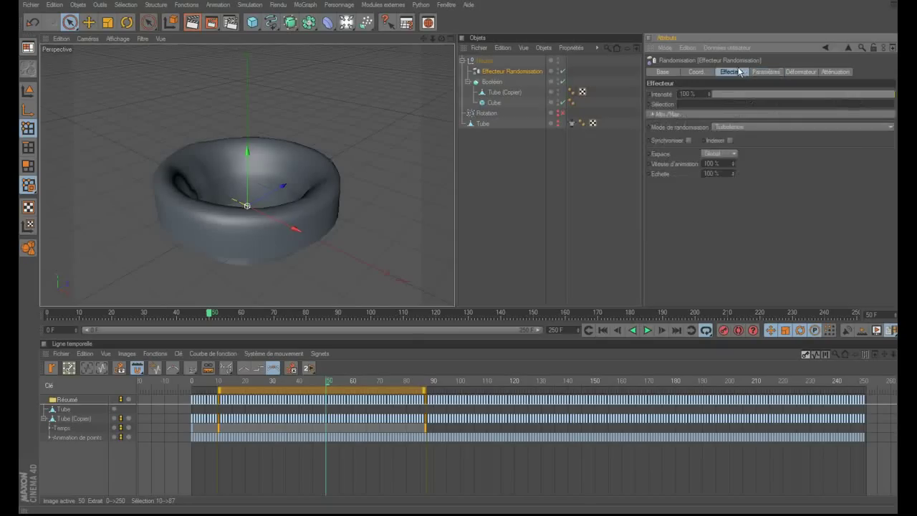
left_click(649, 94, "ctrl")
left_click_drag(326, 381, 423, 383)
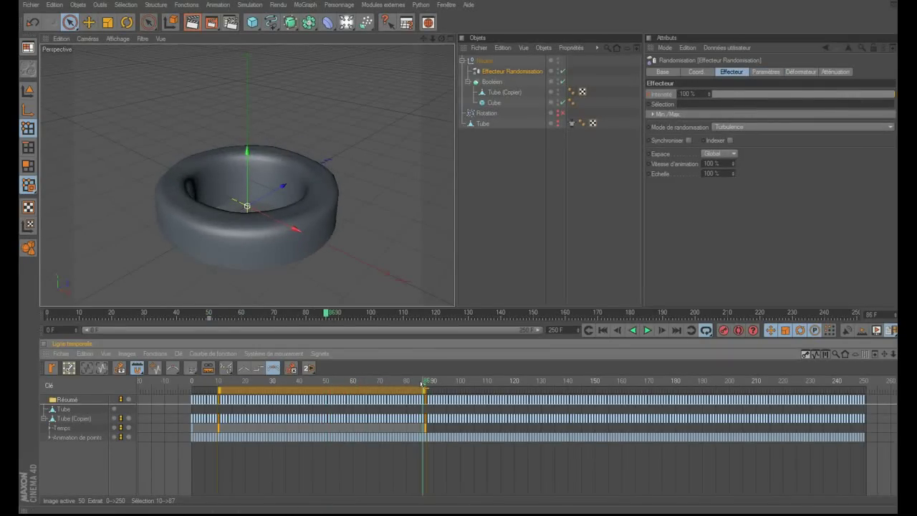
left_click_drag(863, 95, 712, 100)
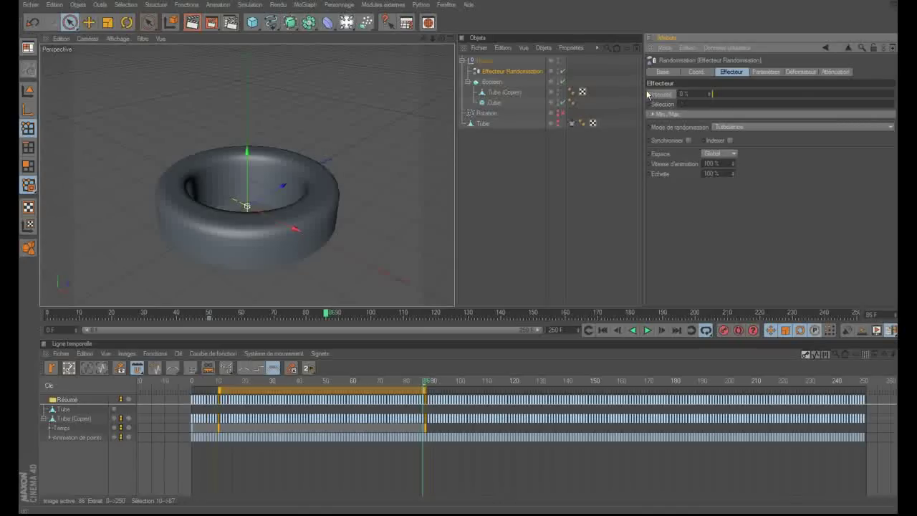
left_click(603, 331)
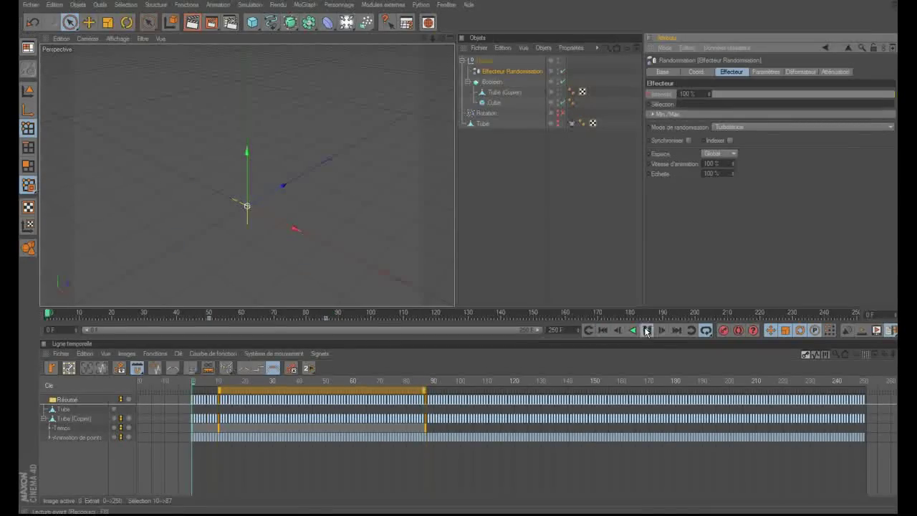
left_click(647, 330)
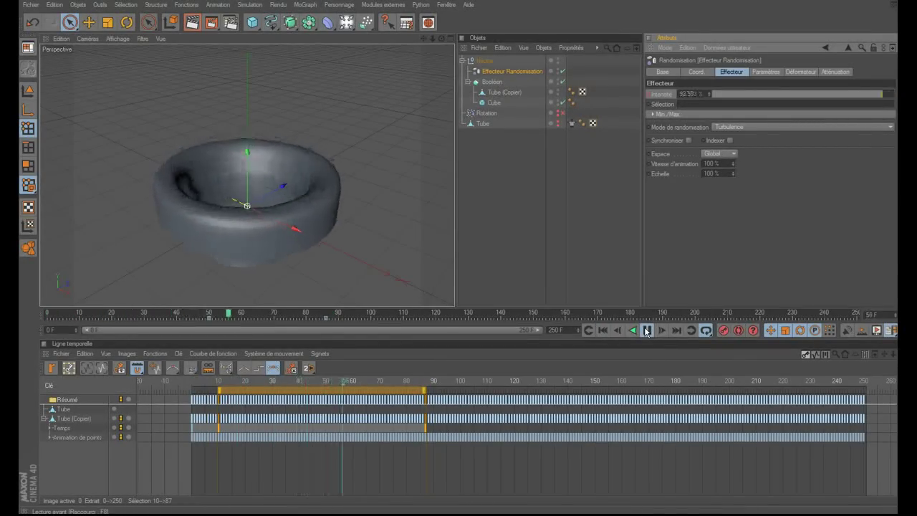
left_click(647, 330)
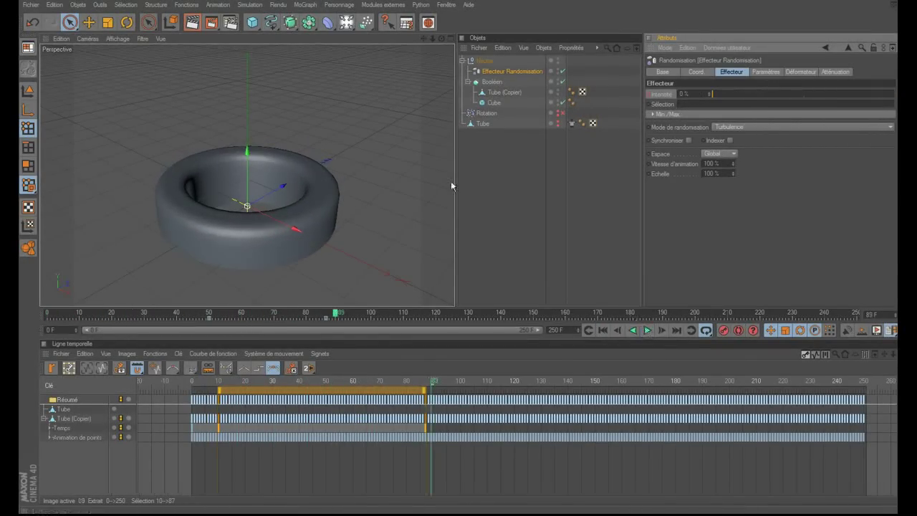
left_click(485, 62)
left_click(675, 72)
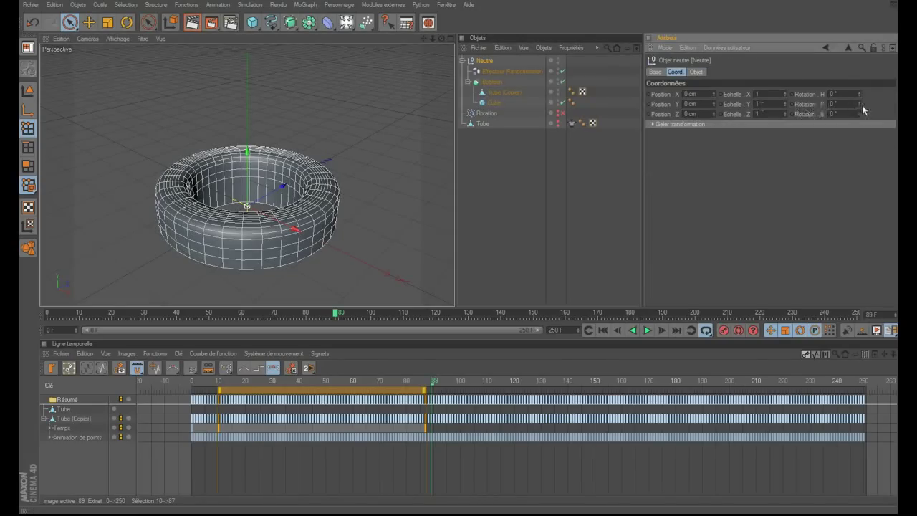
Step: Pitch the Neutre group 90° and set its X scale to 0.8
left_click_drag(859, 107, 859, 108)
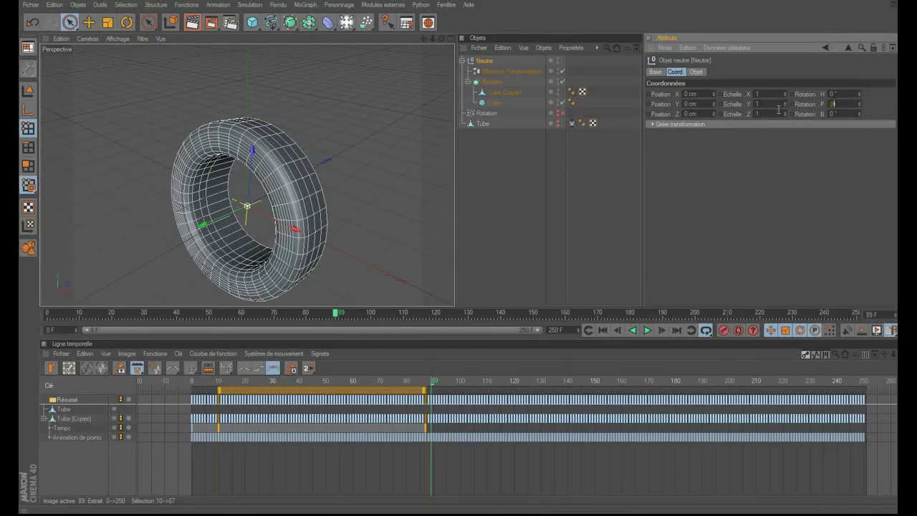
type("-90")
key("Return")
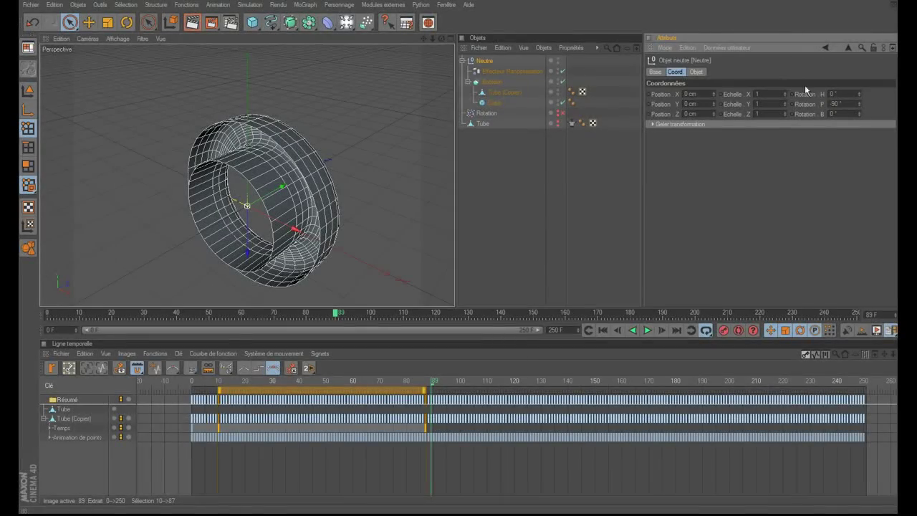
key("Return")
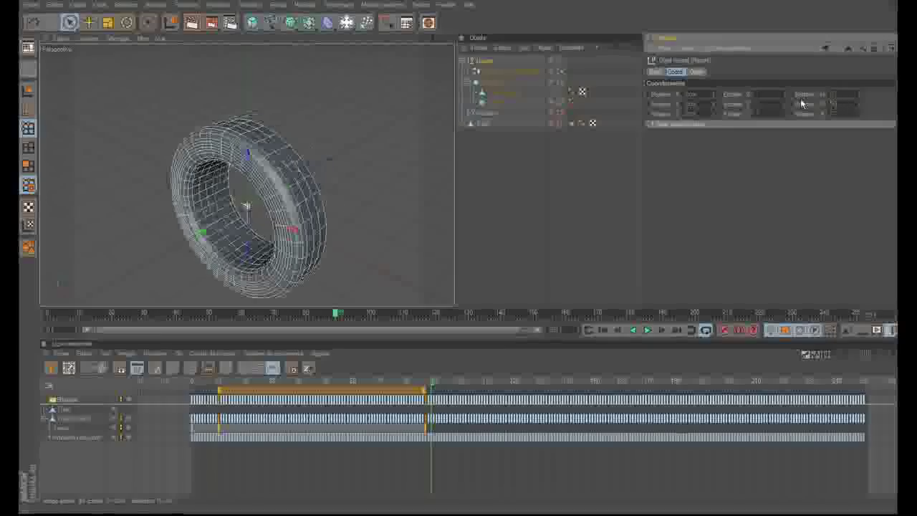
type("0.8")
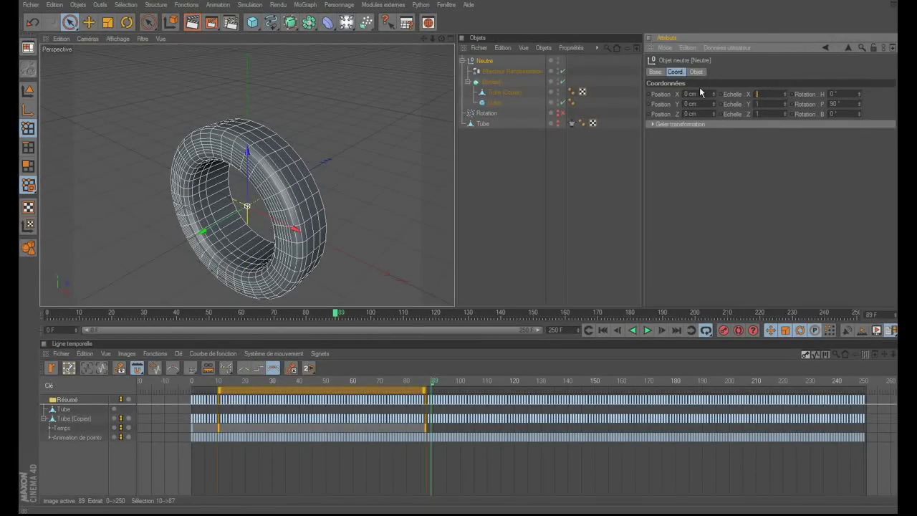
key("Return")
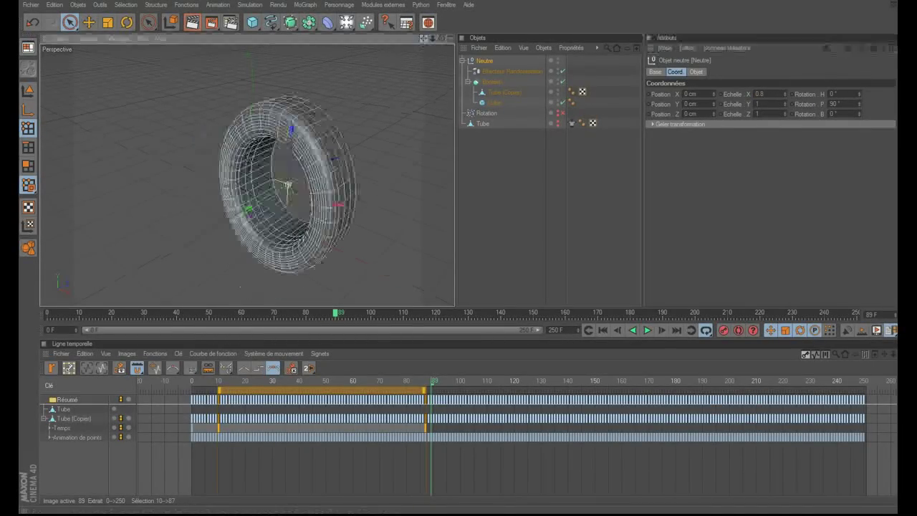
Step: Replay the animation to check the upright ring, then reselect the Neutre group
left_click(604, 330)
left_click(647, 330)
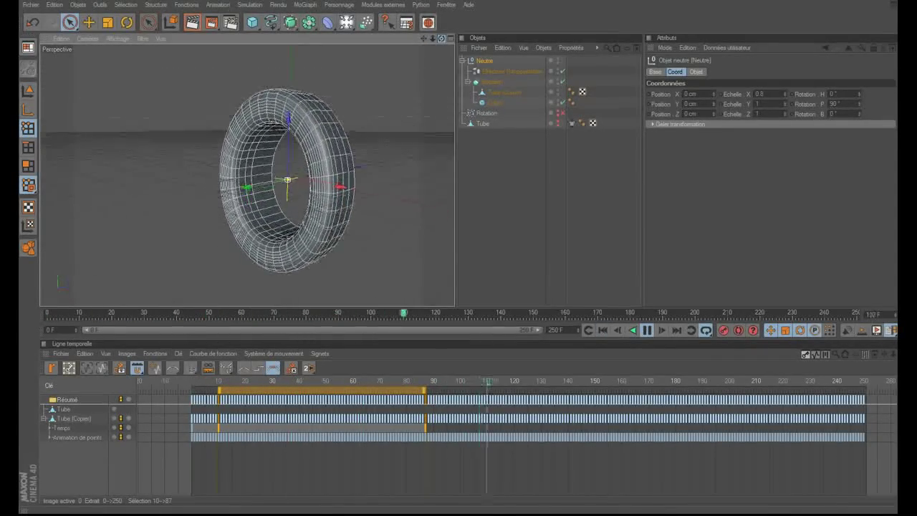
left_click(646, 330)
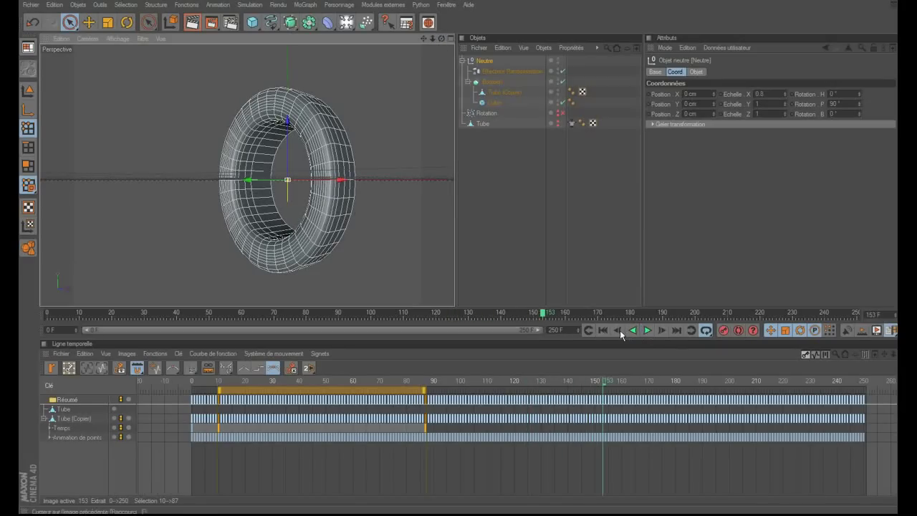
left_click(605, 330)
left_click(646, 330)
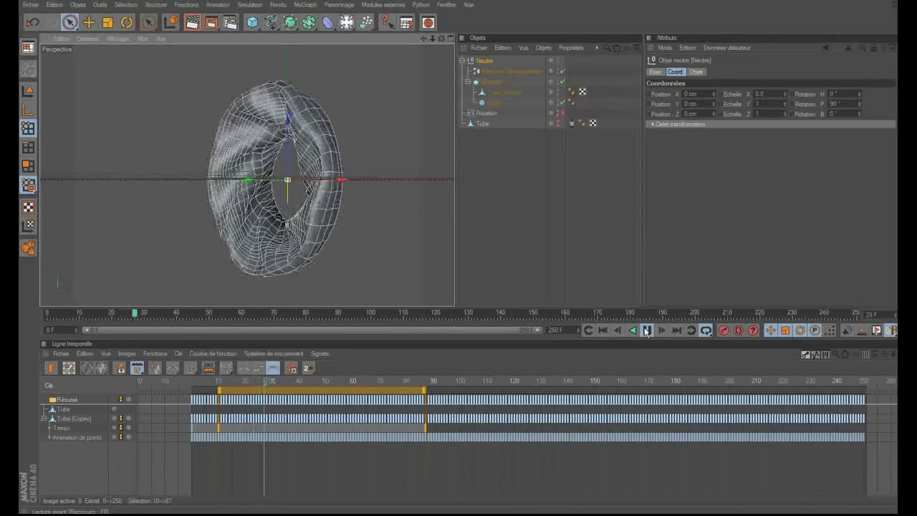
left_click(647, 330)
left_click(520, 228)
left_click(485, 61)
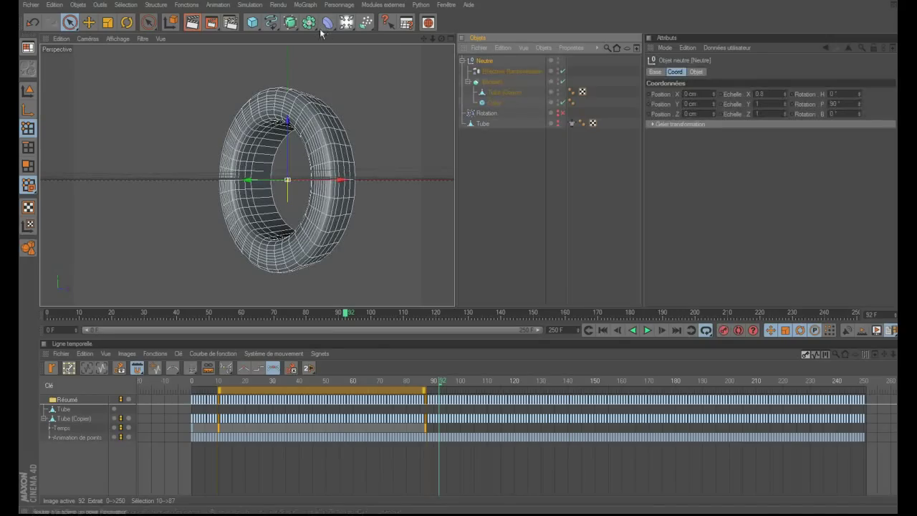
Step: Wrap the Neutre group in a NURBS Tissu with 2 cm thickness
left_click(247, 5)
mouse_move(257, 20)
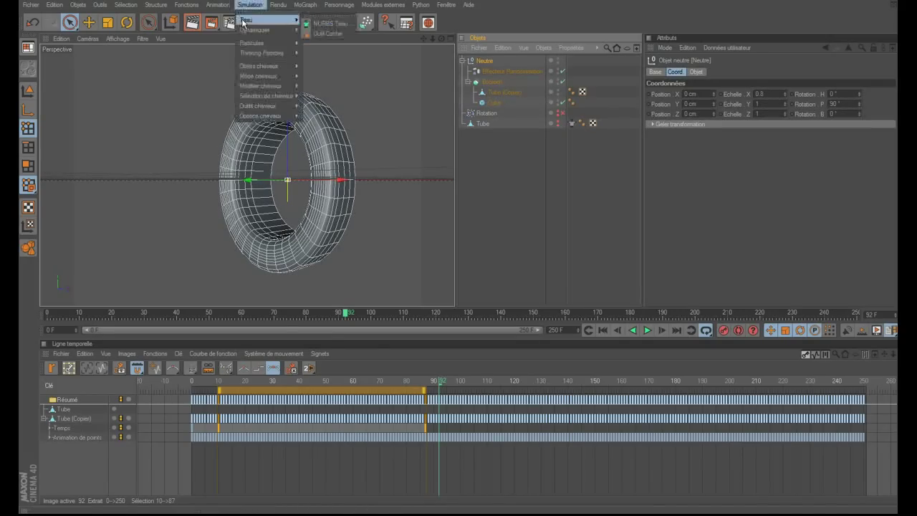
left_click(328, 28, "alt")
left_click(492, 62)
left_click(698, 72)
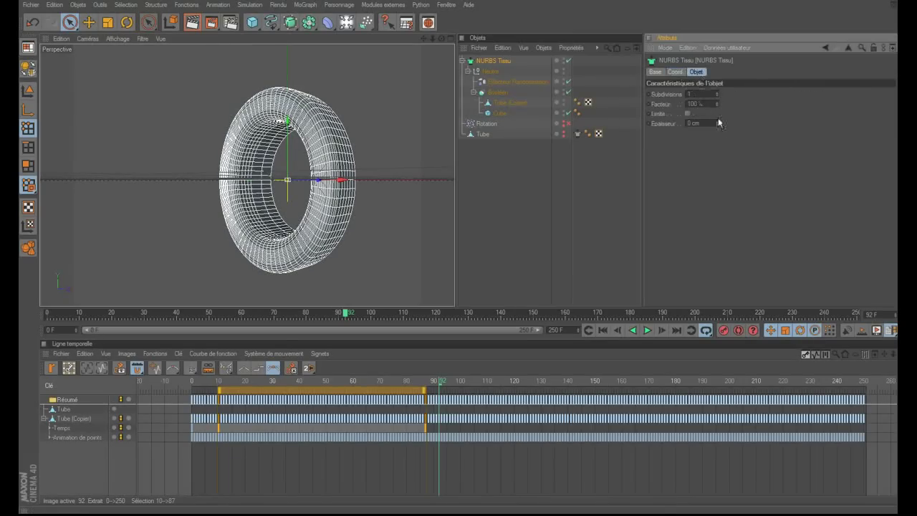
left_click(717, 122)
left_click(717, 122)
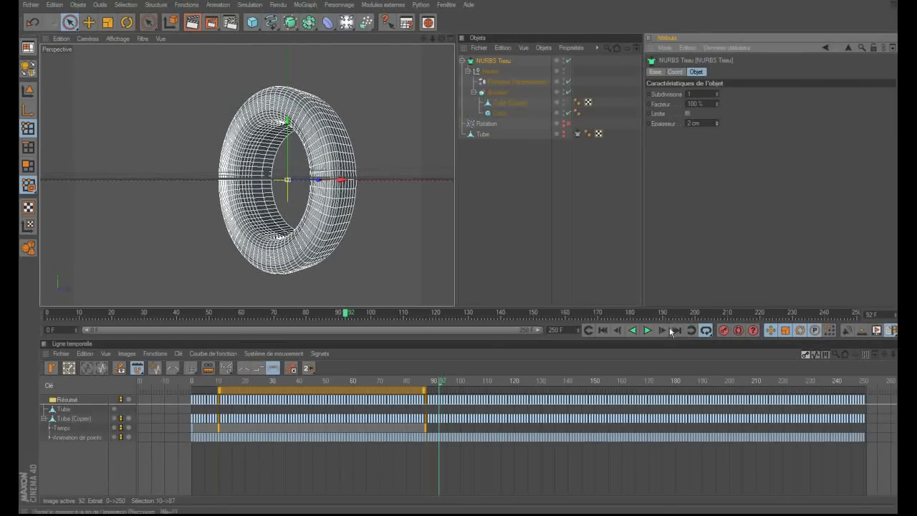
Step: Play the thickened tire animation from the start to check the solid shell
left_click(602, 330)
left_click(647, 330)
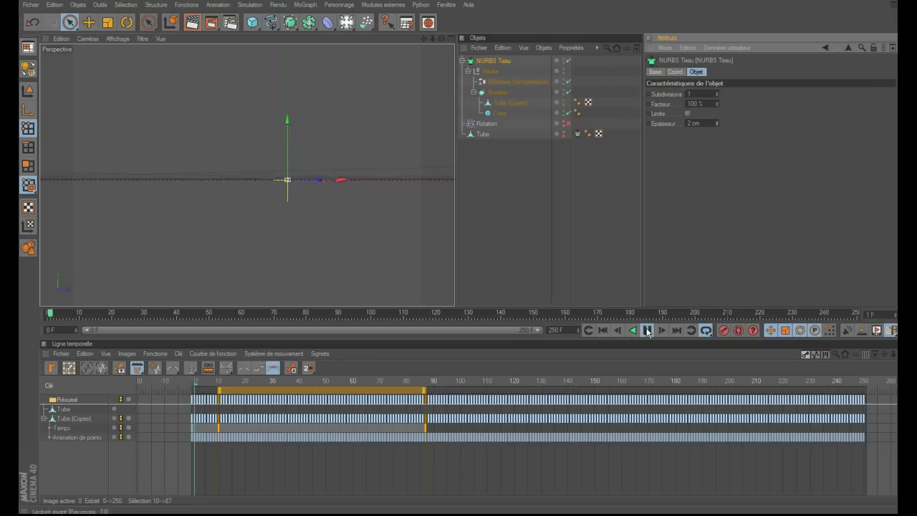
left_click(549, 235)
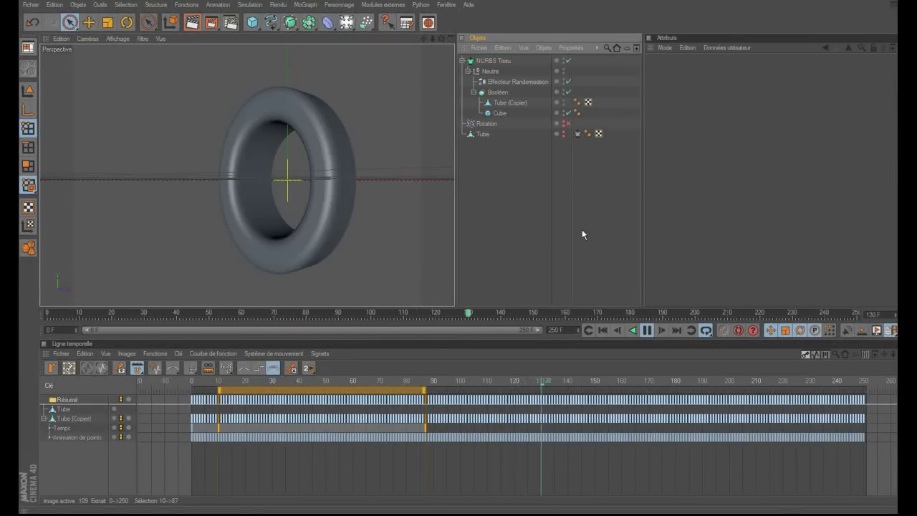
left_click(602, 330)
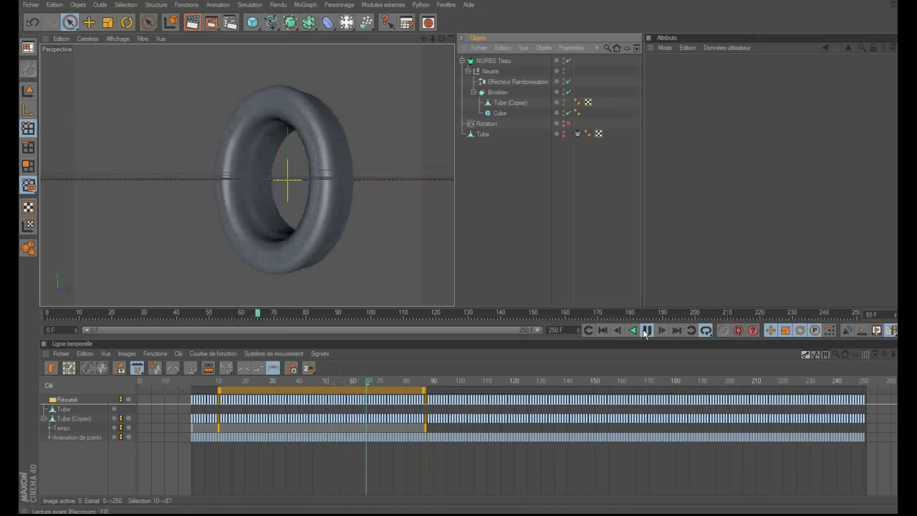
left_click(646, 330)
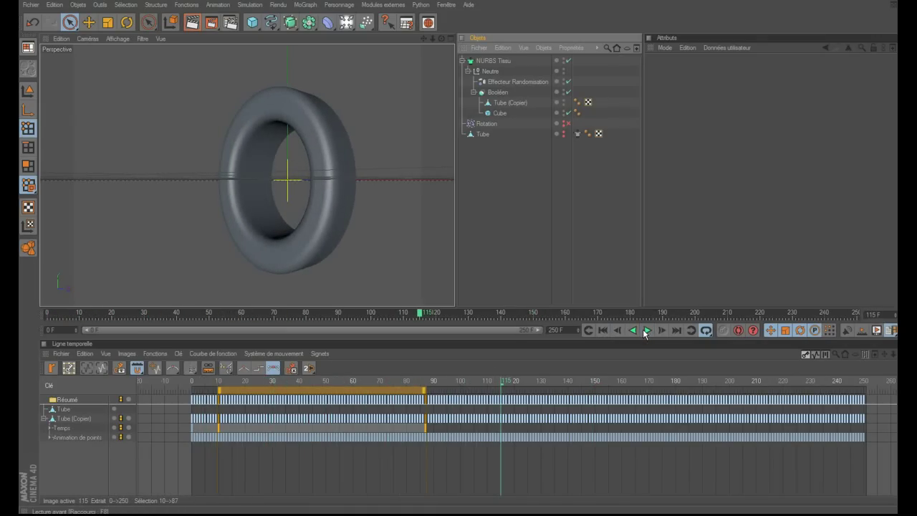